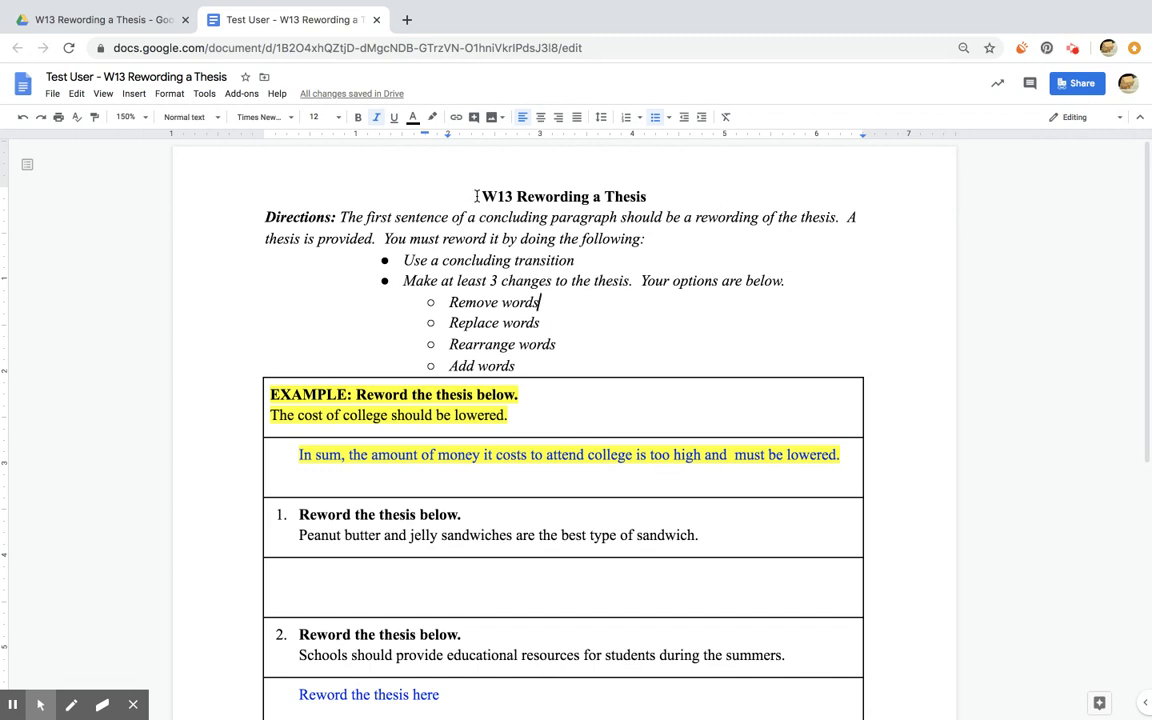
Highlight 'concluding paragraph' in the Directions in cyan, then select 'concluding transition' to highlight next
left_click_drag(477, 196, 657, 203)
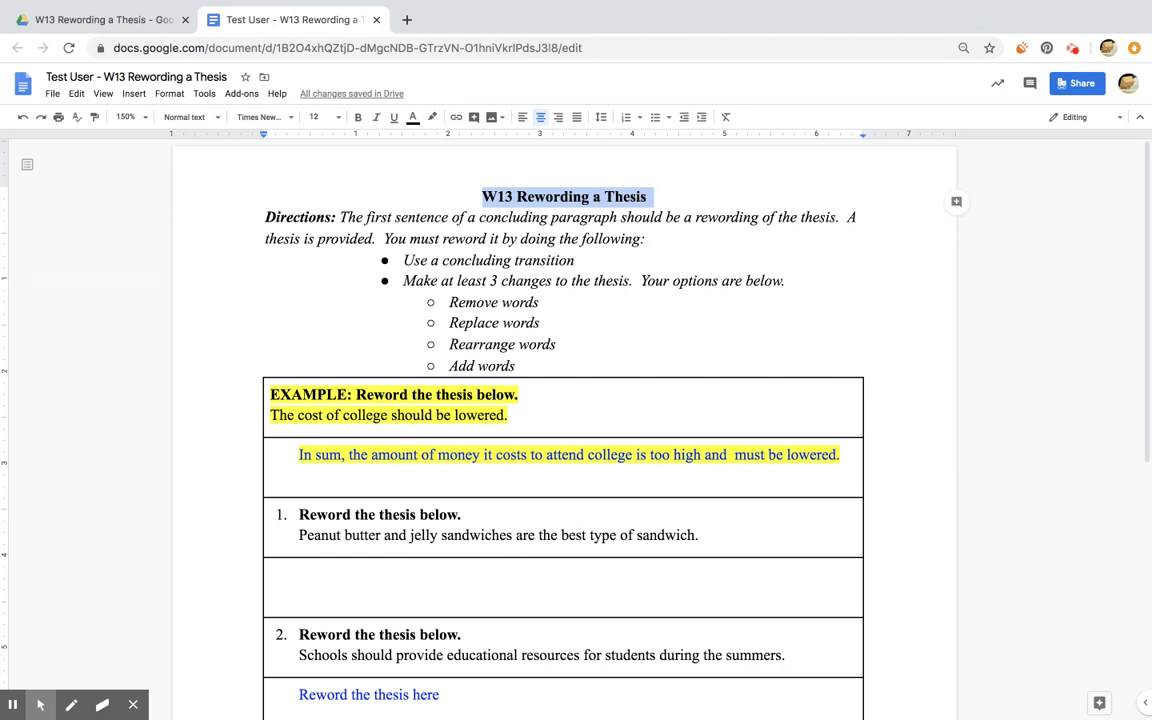
left_click(478, 217)
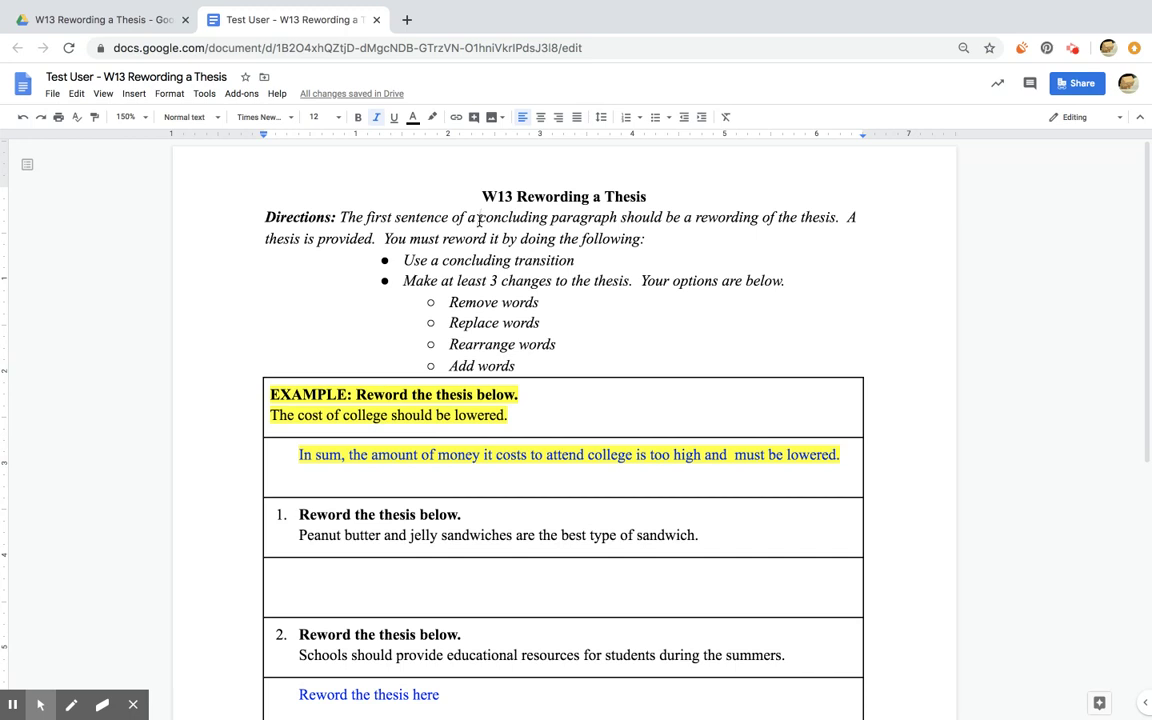
left_click_drag(478, 217, 614, 219)
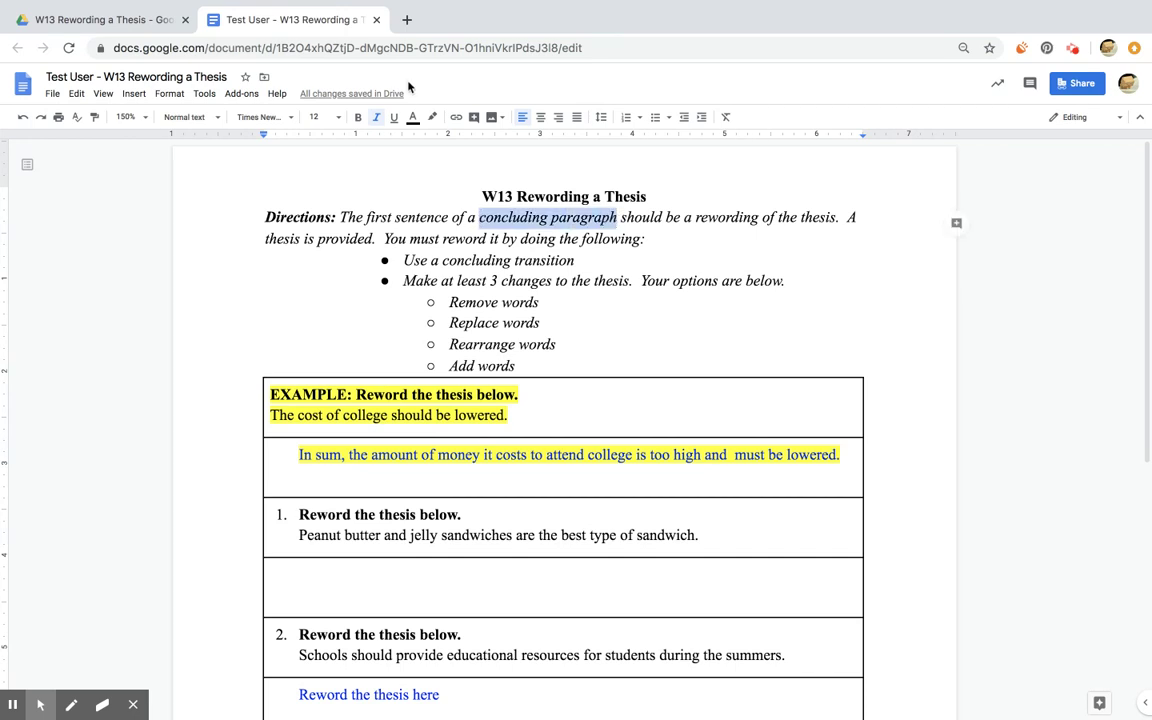
left_click(432, 117)
left_click(505, 173)
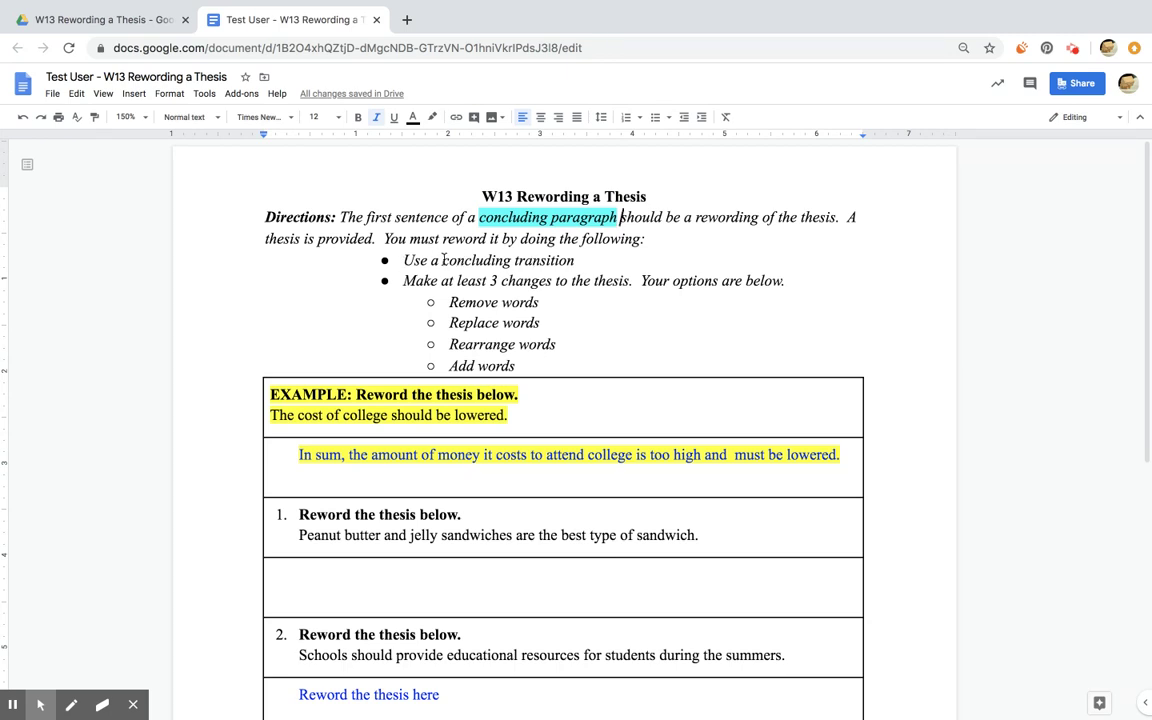
left_click_drag(442, 260, 572, 260)
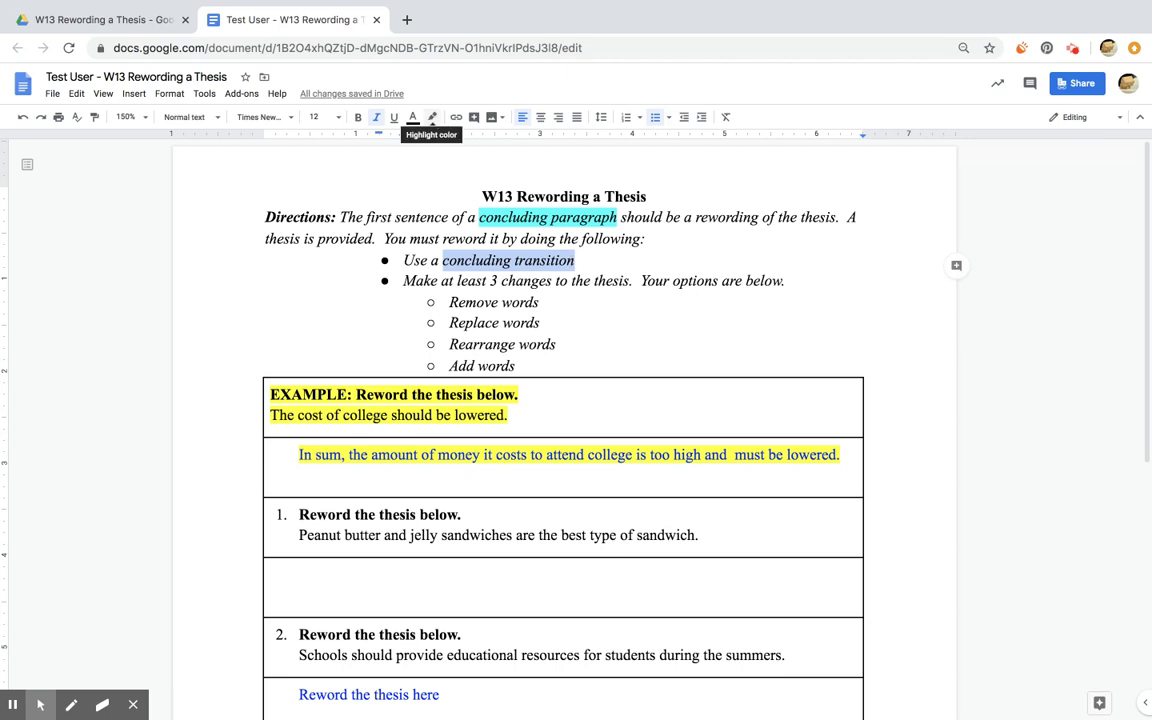
left_click(432, 117)
Make 'concluding transition' cyan and append ': Therefore, in conclusion, all in all,' to that bullet
left_click(505, 172)
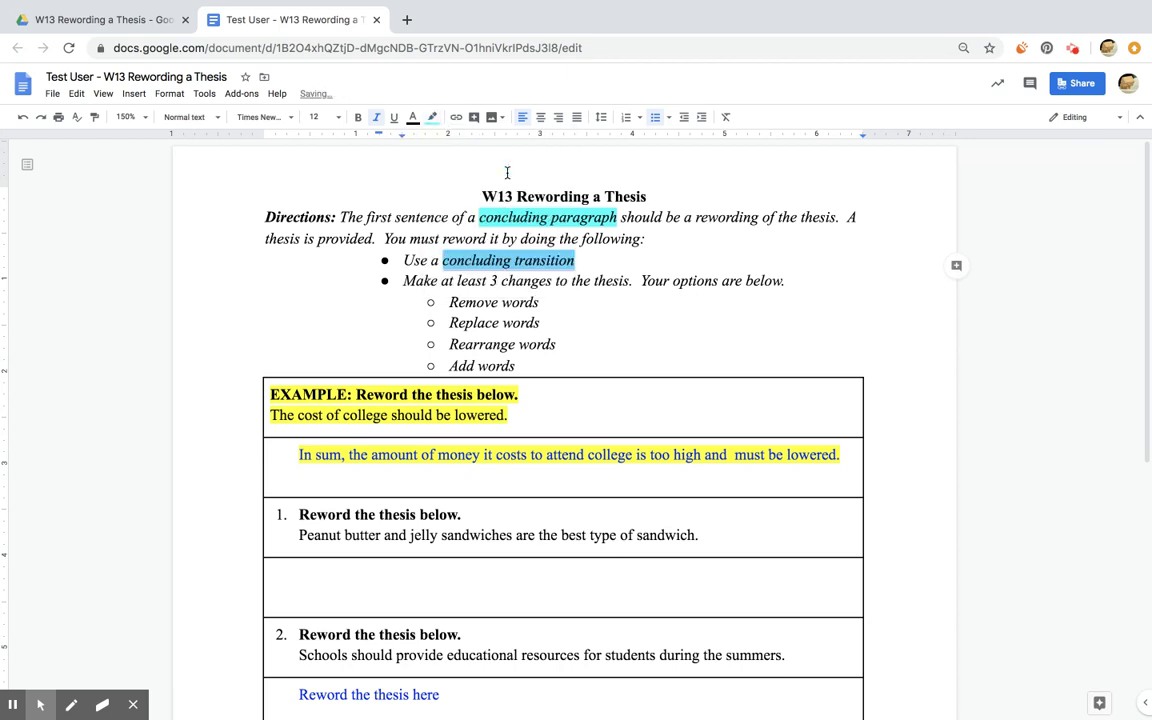
left_click(606, 259)
type(": ther")
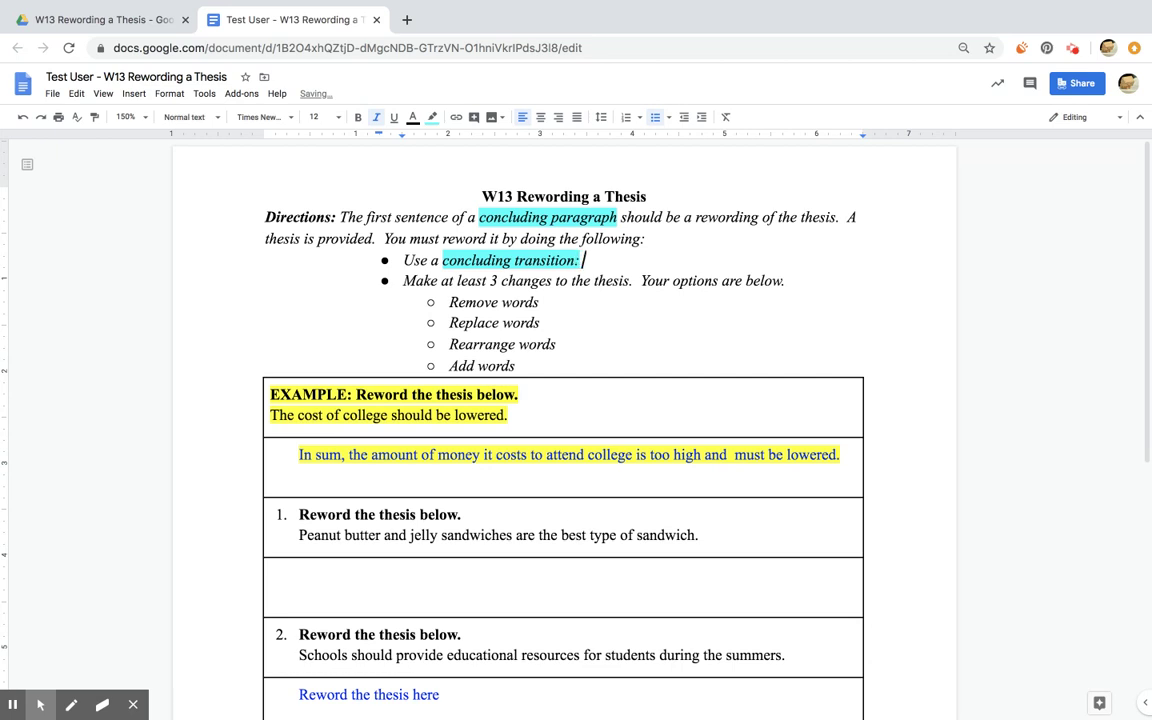
key("BackSpace")
key("BackSpace")
key("BackSpace")
key("BackSpace")
type("Therefore, ")
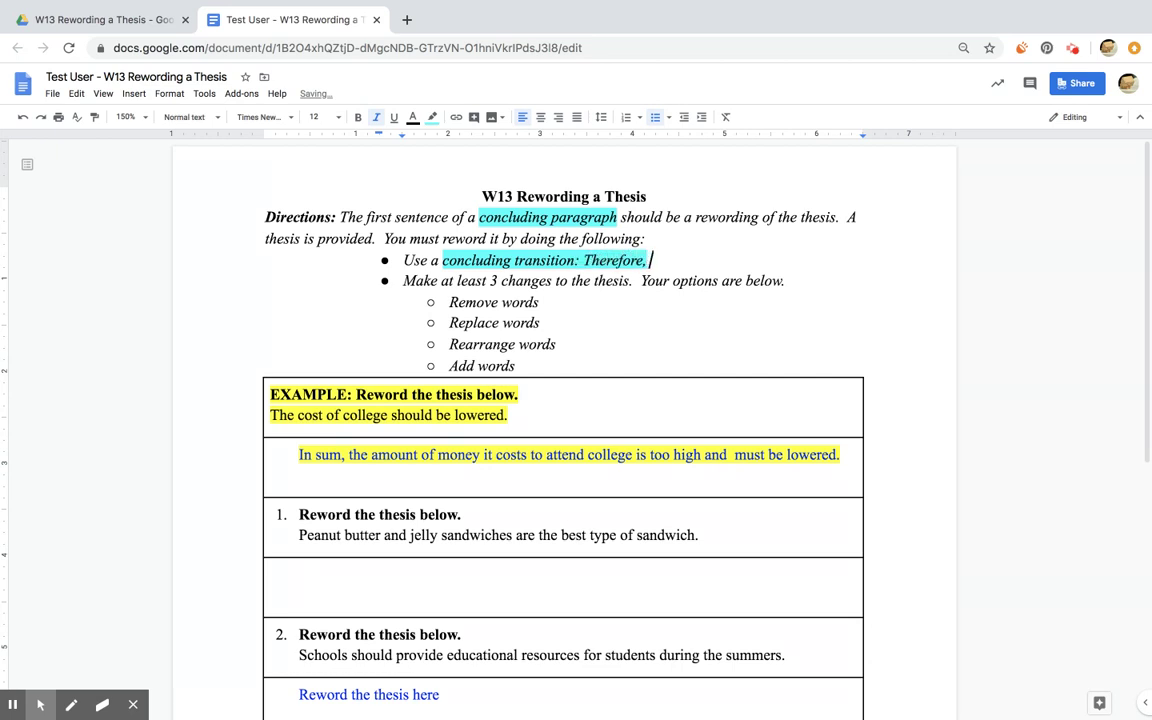
type("in concl")
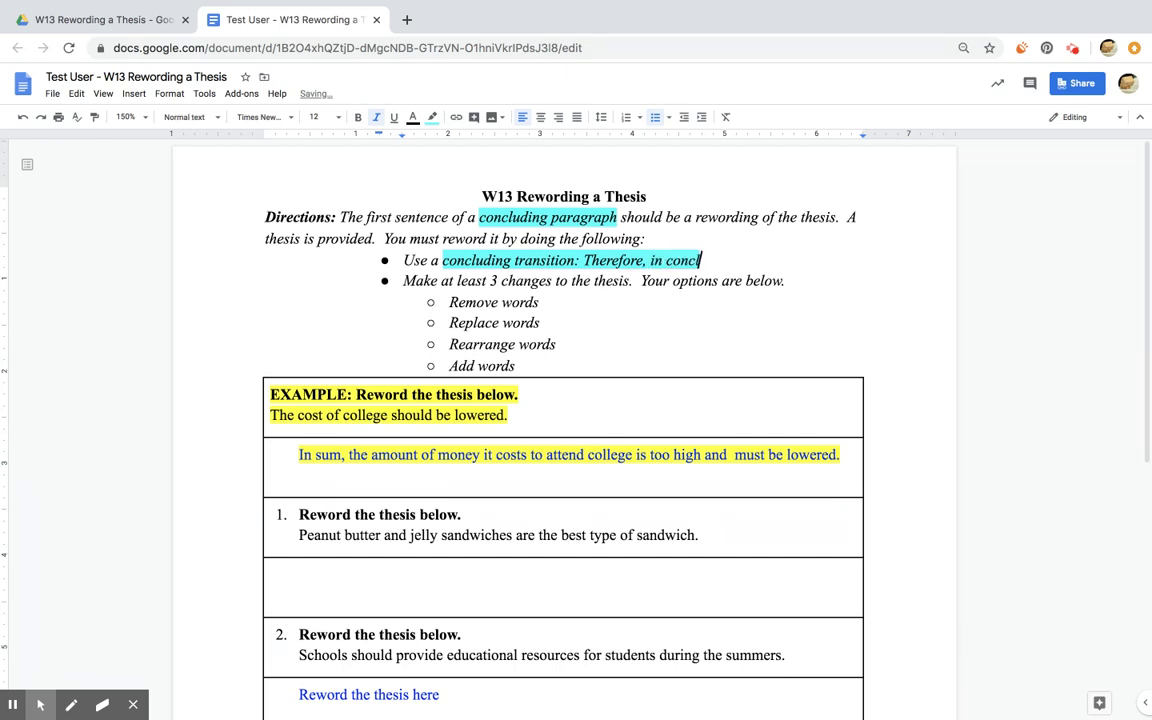
type("usion, ")
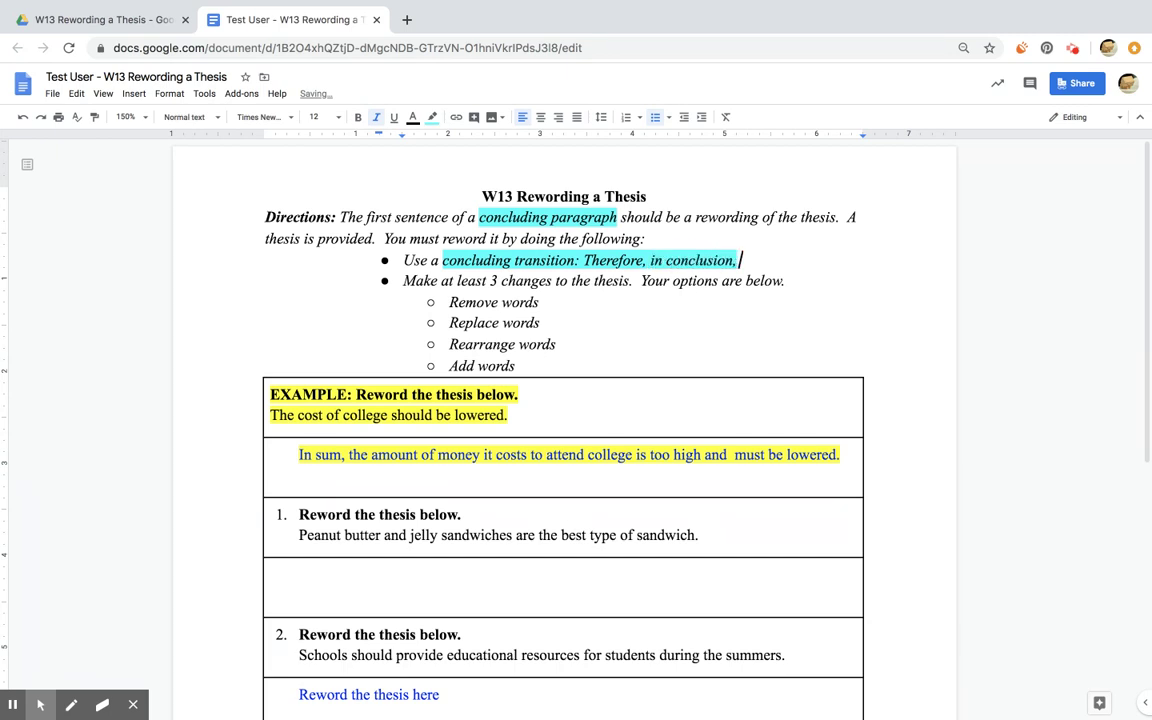
type("all in all,")
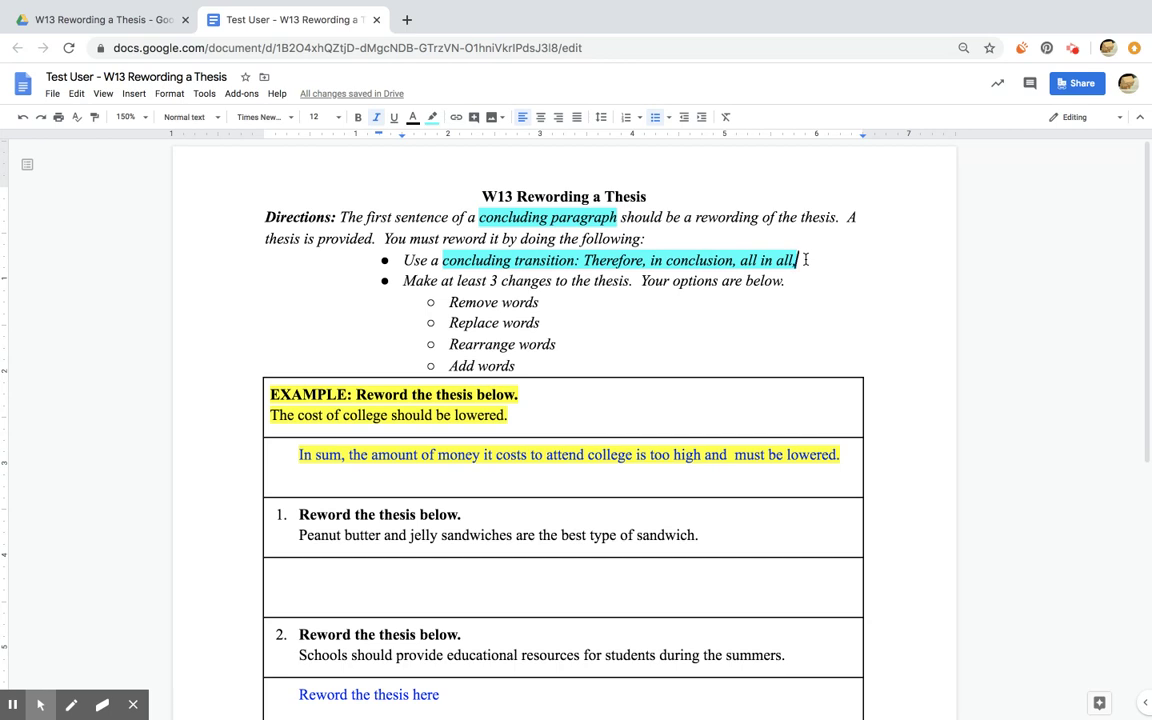
Set the highlight of the examples 'Therefore, in conclusion, all in all,' to None
left_click_drag(802, 260, 578, 260)
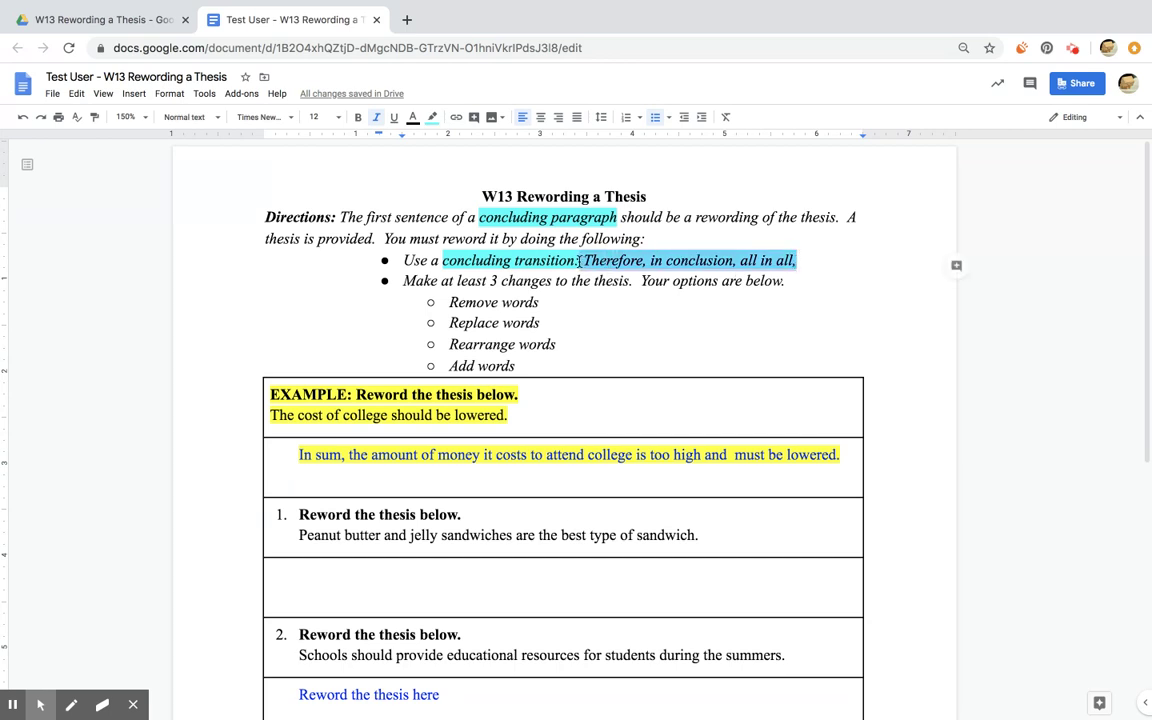
left_click(432, 117)
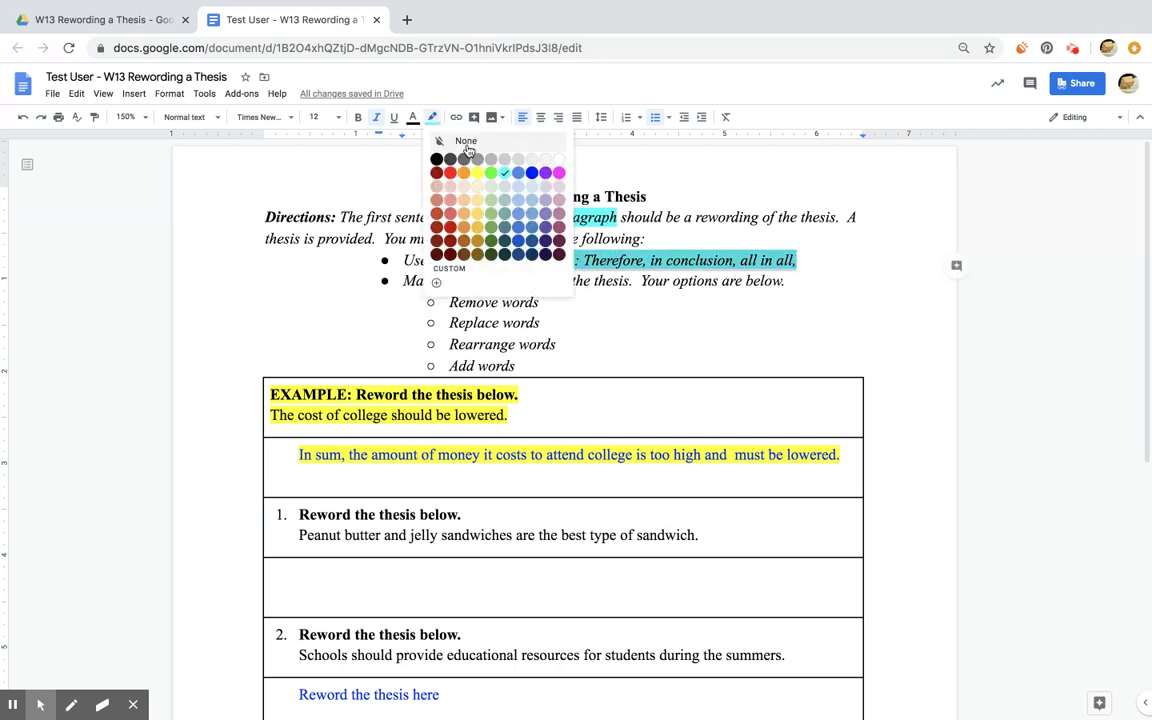
left_click(467, 142)
left_click(820, 260)
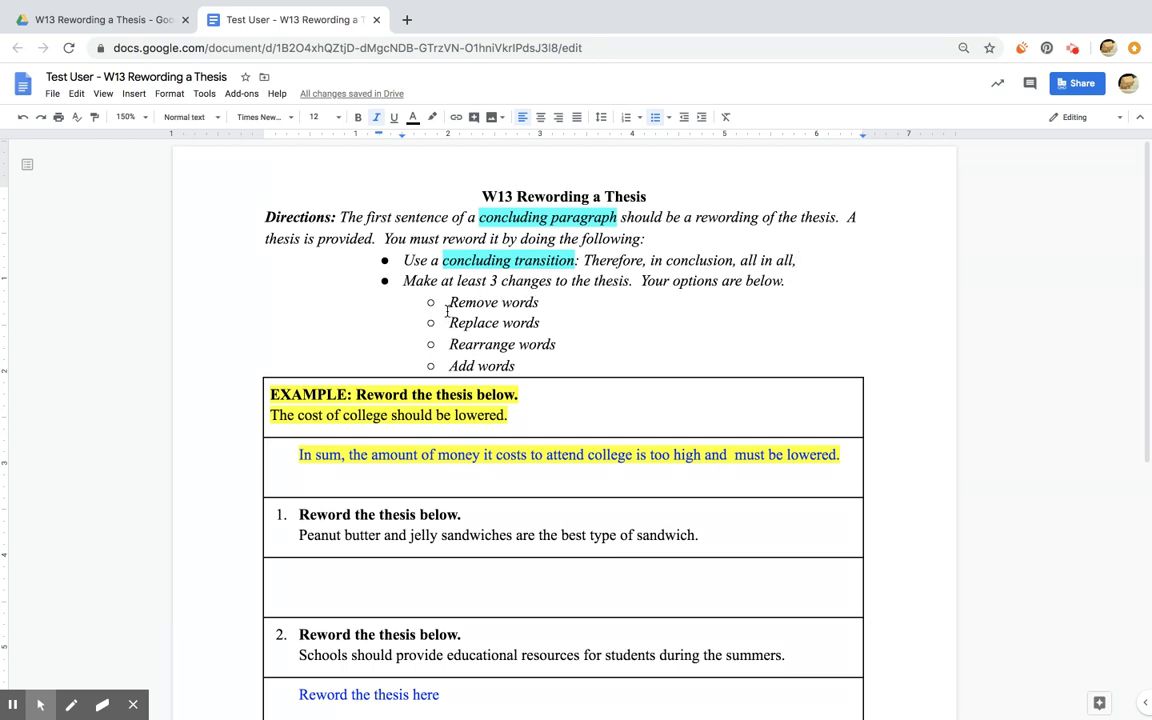
Point out the Remove words, Add words and Replace words options by selecting each in turn
left_click_drag(449, 302, 516, 344)
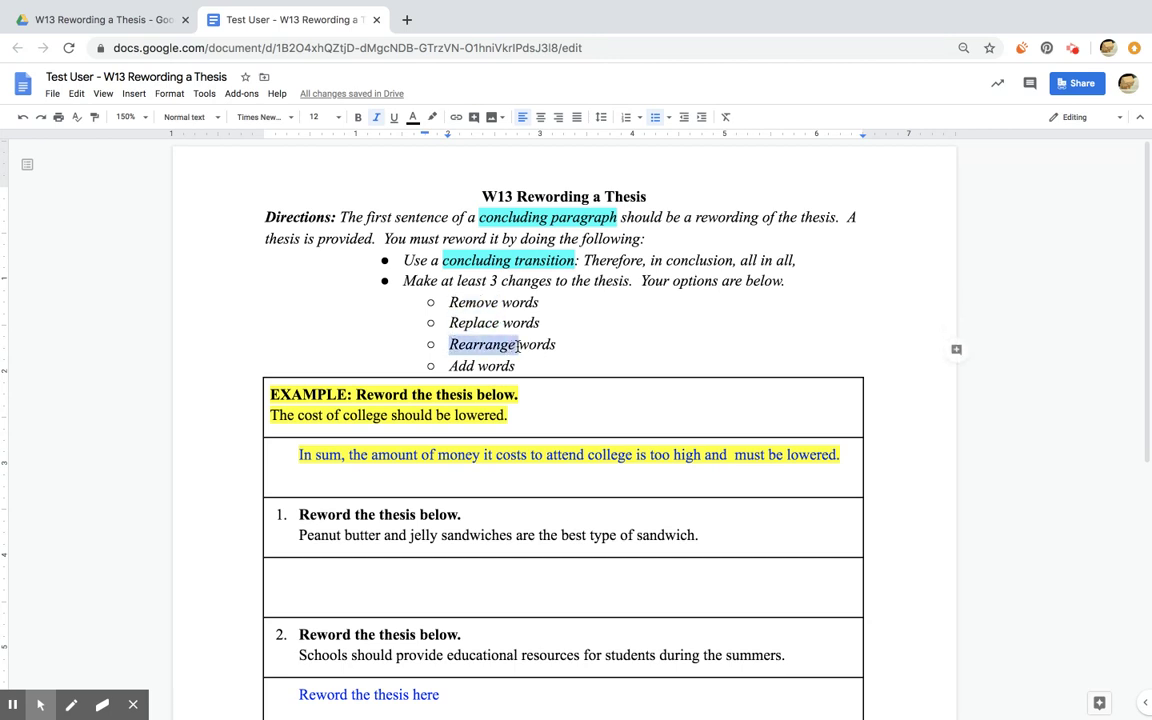
left_click_drag(451, 366, 520, 366)
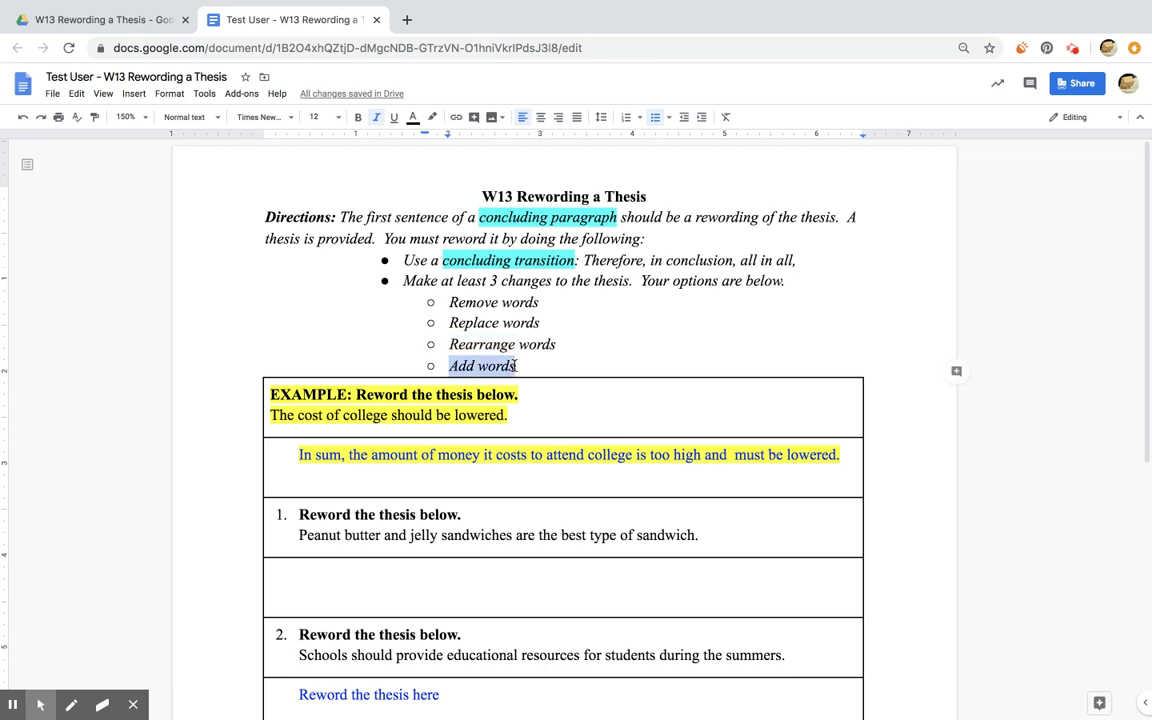
left_click(554, 368)
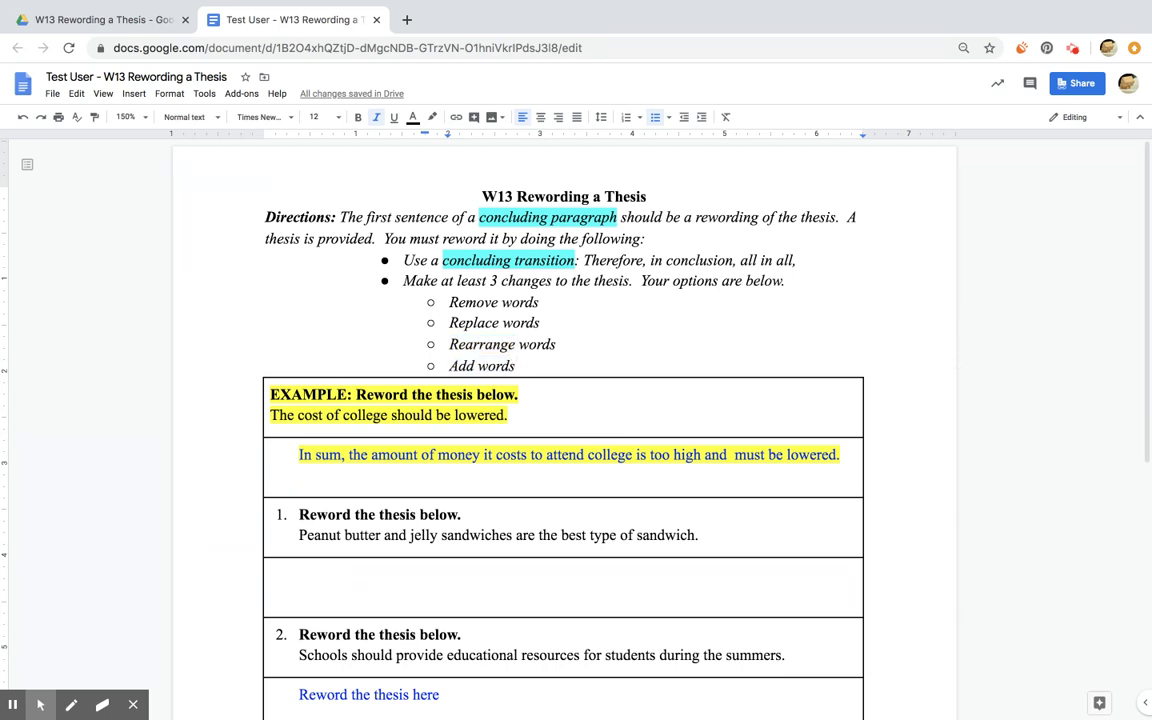
left_click_drag(548, 367, 449, 366)
left_click(545, 323)
left_click_drag(545, 323, 447, 325)
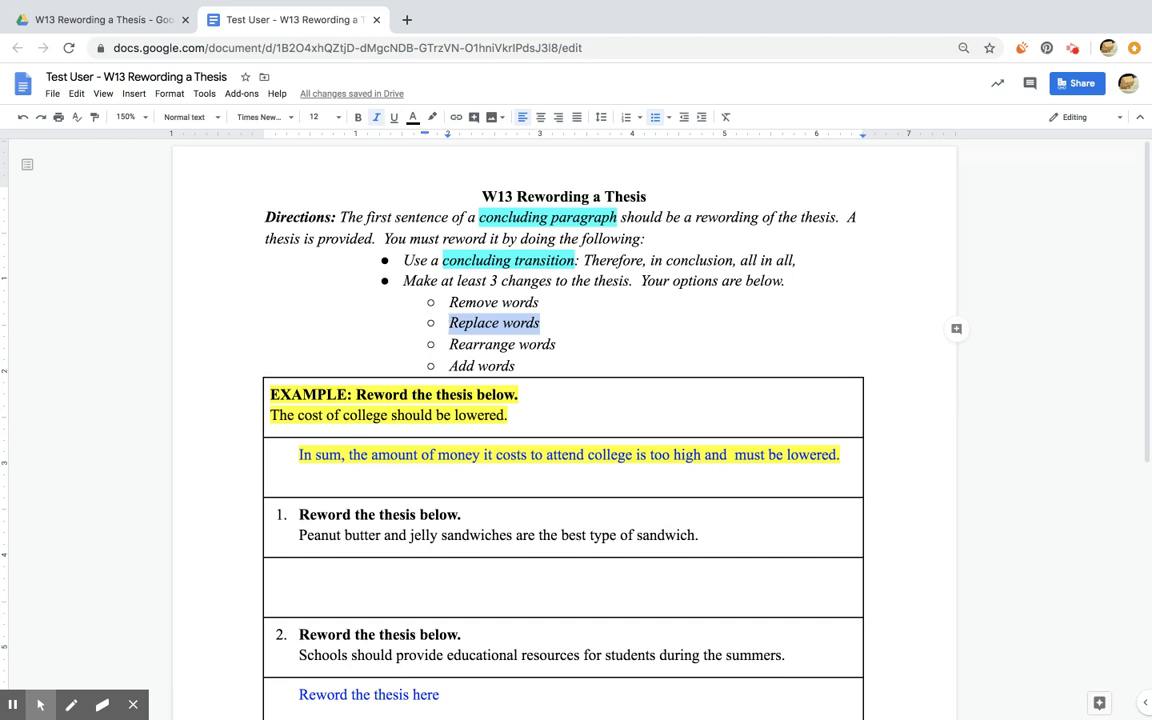
left_click(543, 324)
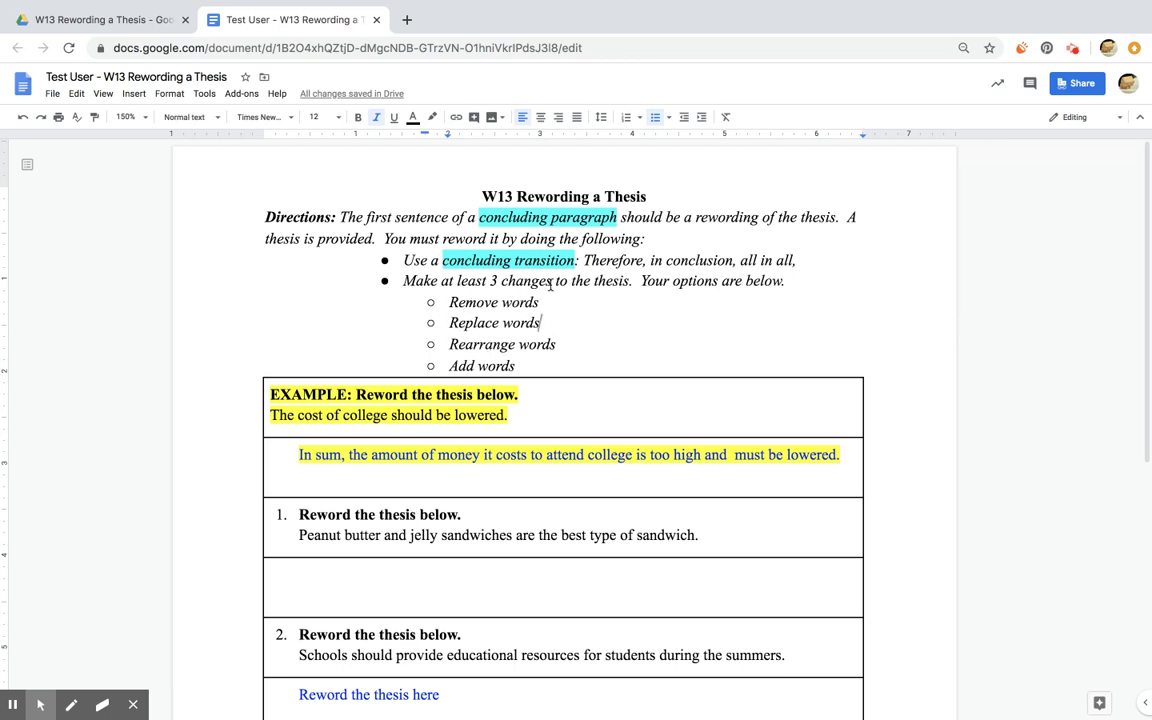
Highlight 'at least 3 changes' in the second instruction bullet in cyan
left_click_drag(552, 283, 443, 289)
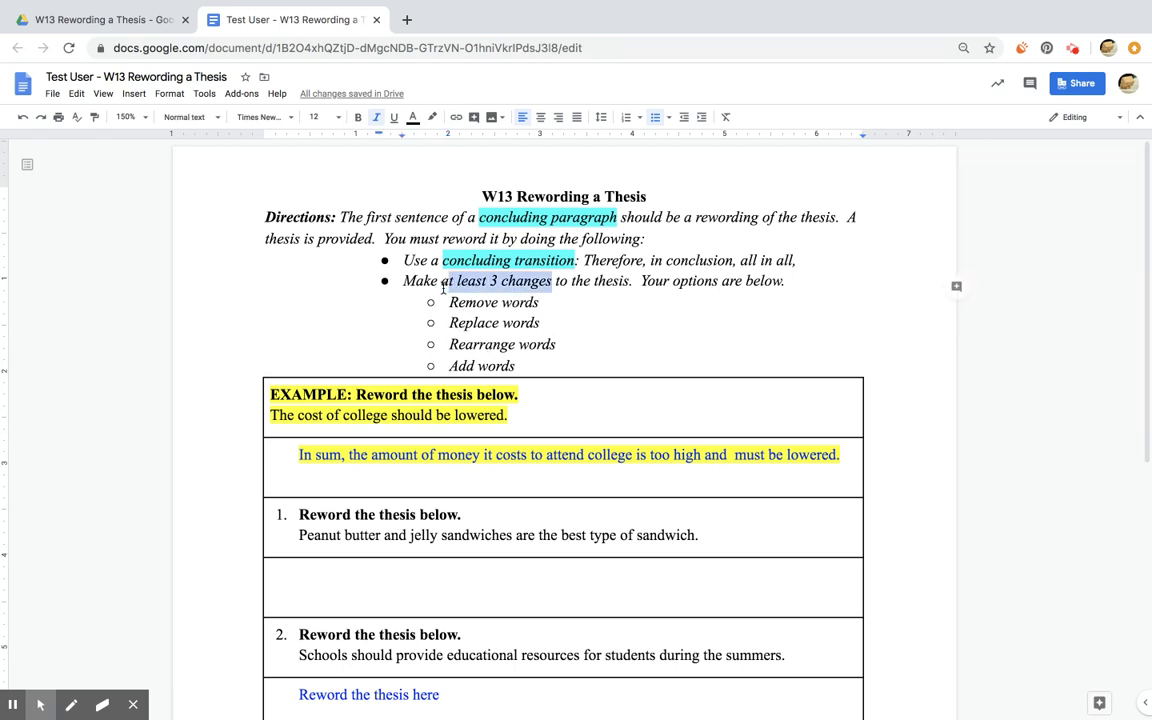
left_click(432, 117)
left_click(503, 172)
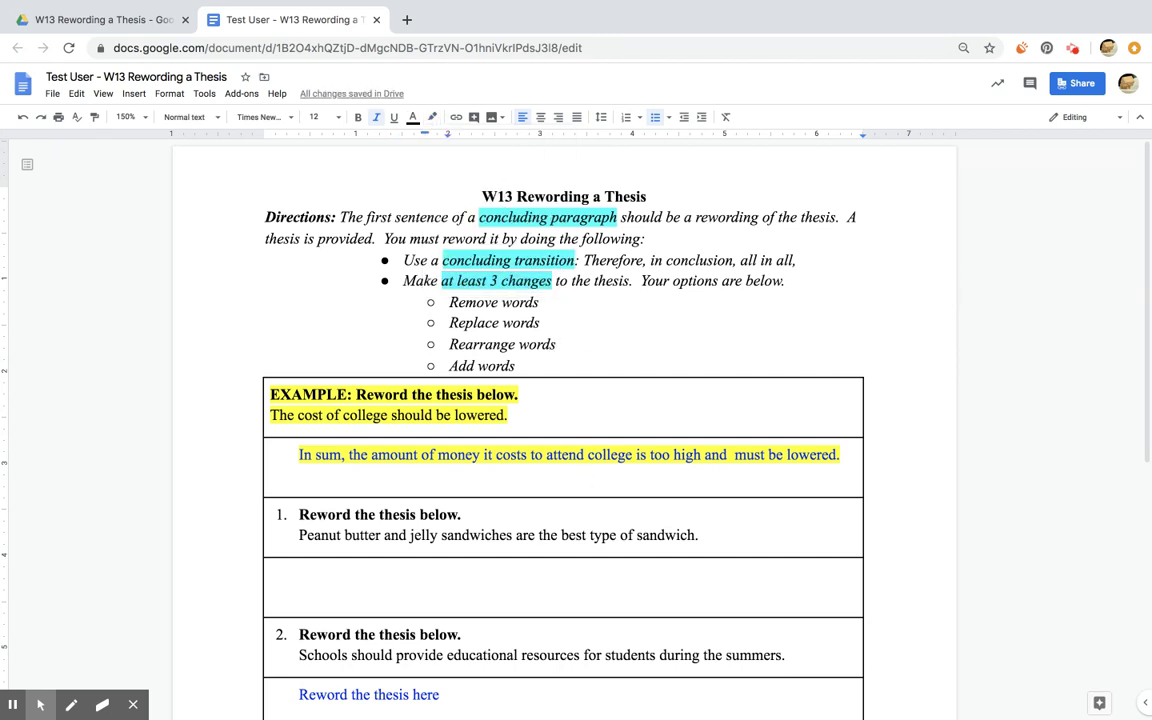
scroll(489, 399, "down", 3)
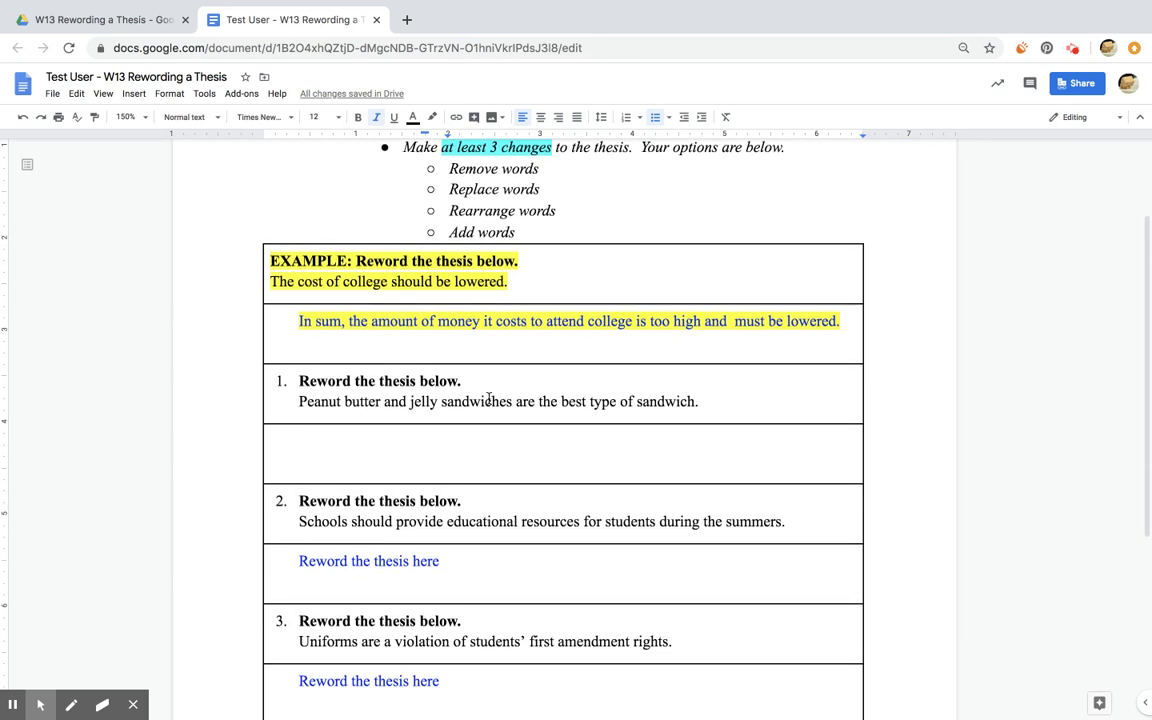
left_click_drag(298, 401, 710, 404)
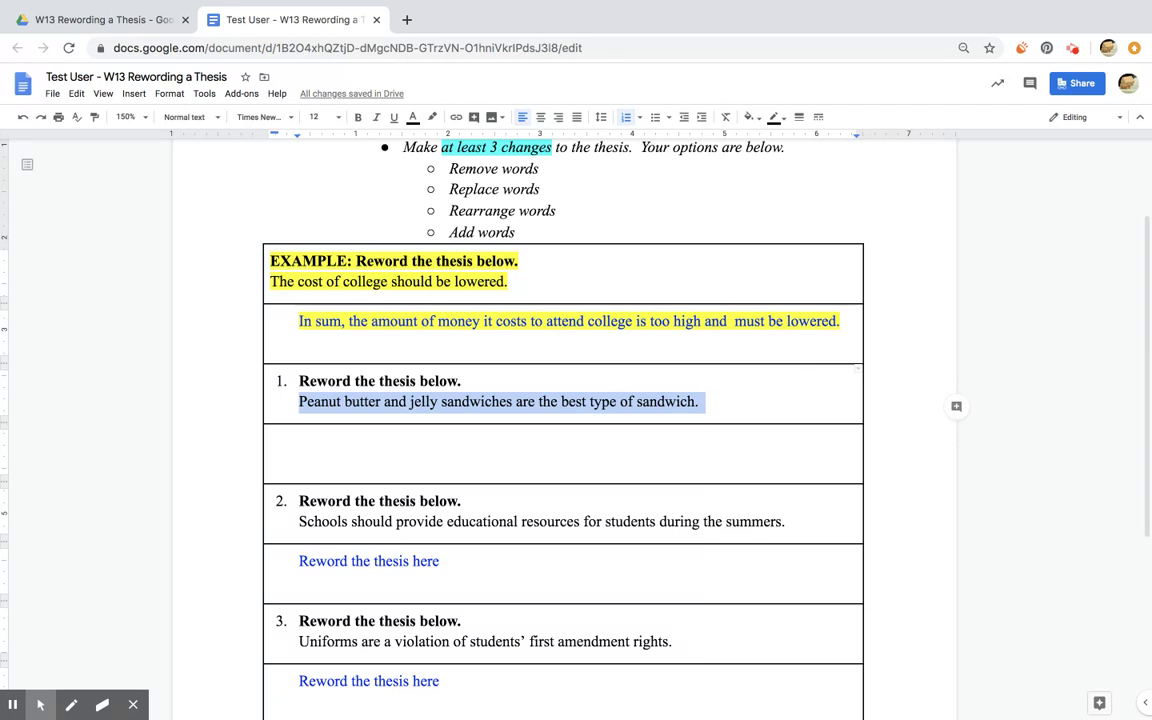
left_click(703, 401)
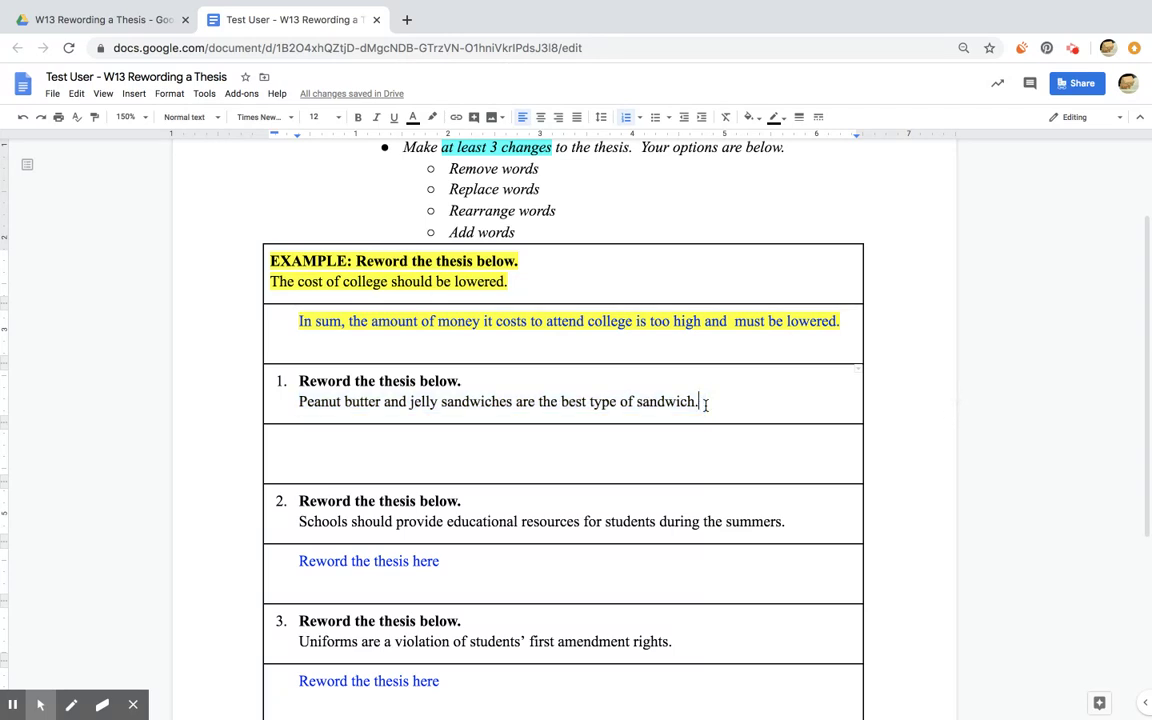
left_click(298, 382)
scroll(269, 400, "up", 1)
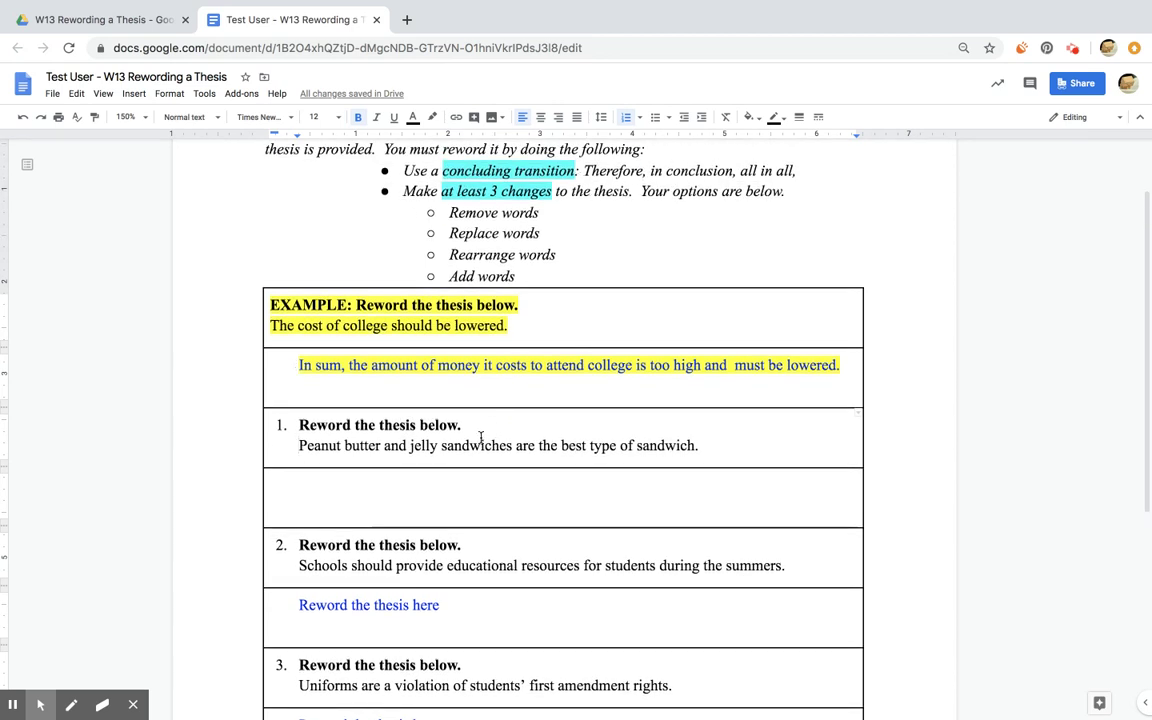
left_click(299, 445)
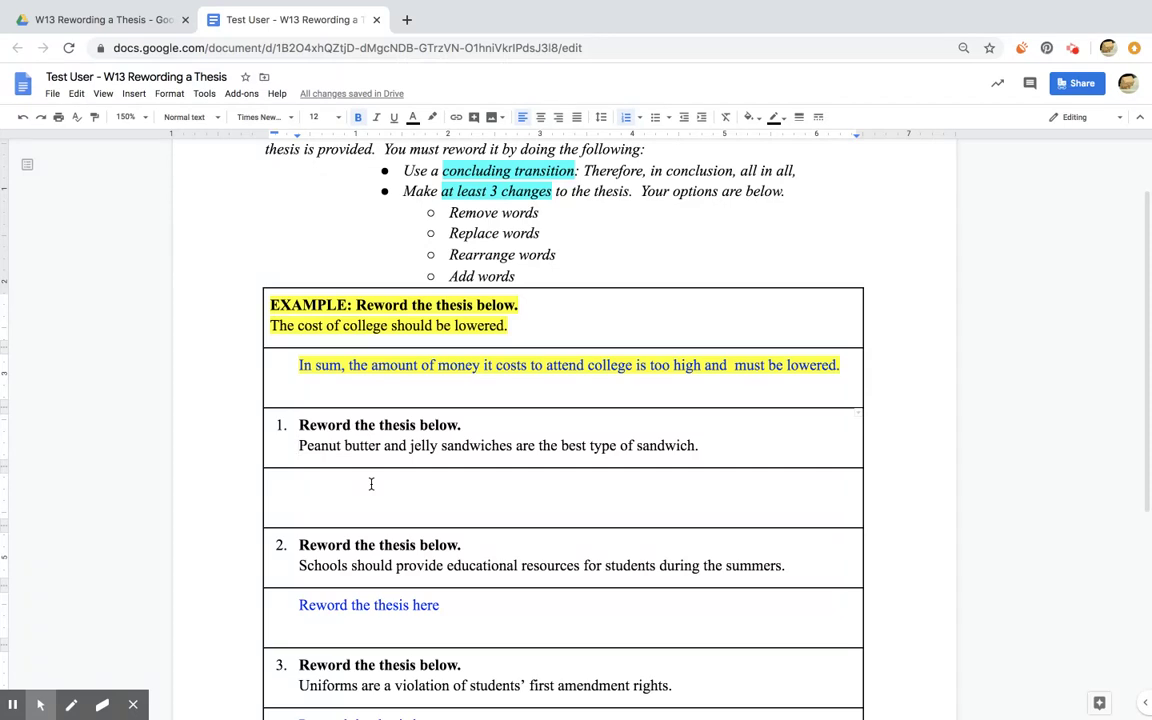
double_click(493, 425)
Add 'The first sentence of a concluding paragraph should be a reworded thesis.' after question 1's heading
type("The t")
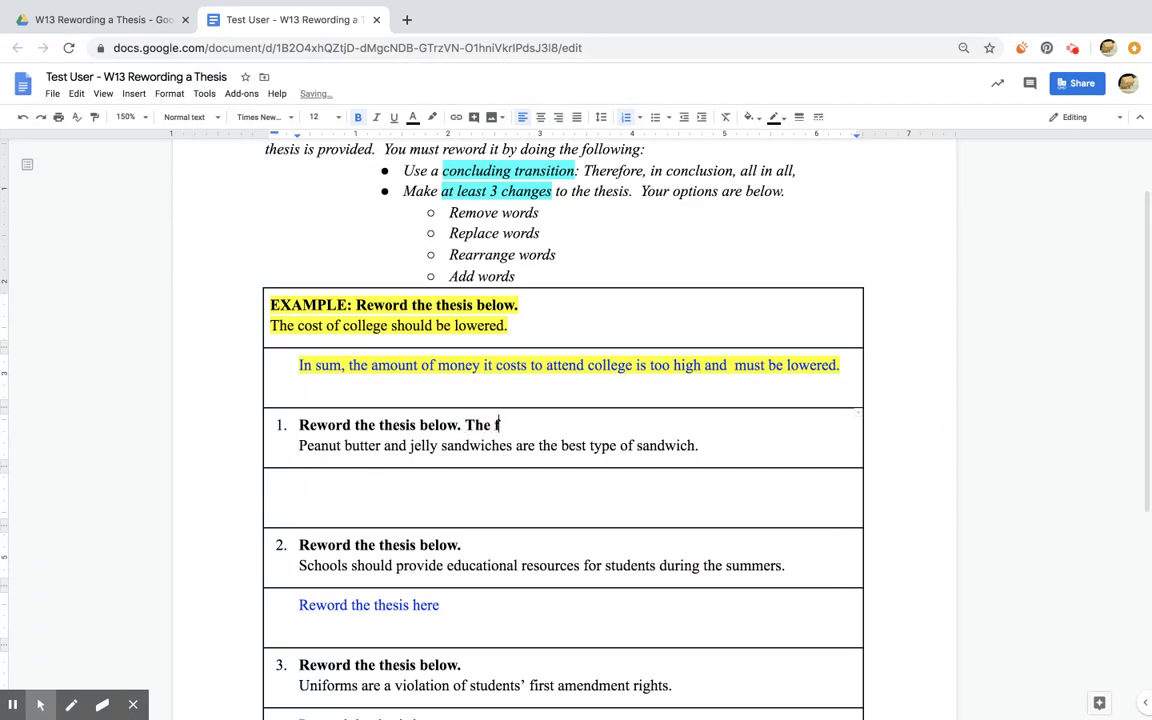
type("irst sentenc")
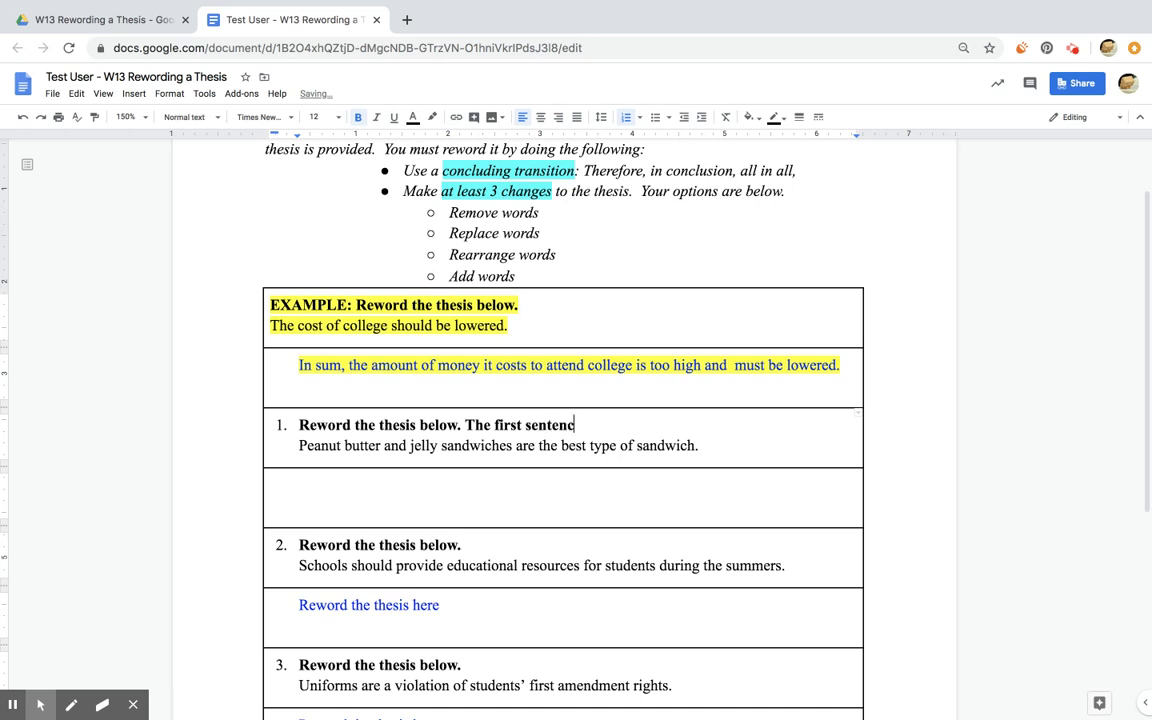
type("e")
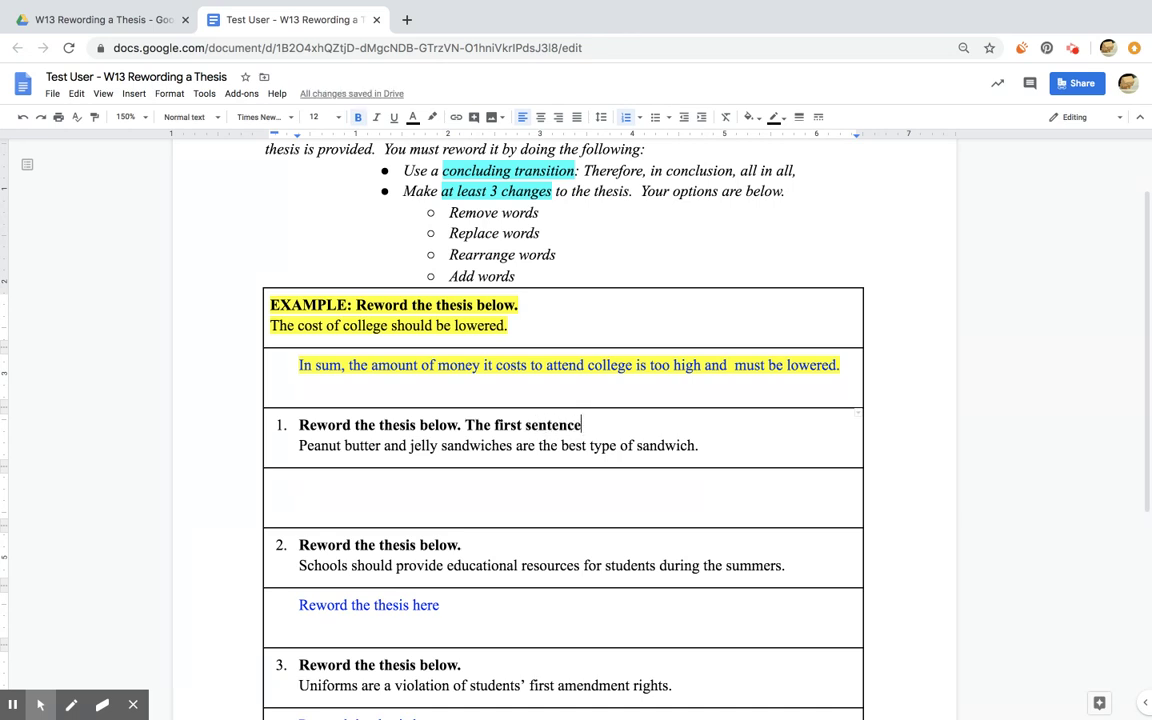
type(" of a con")
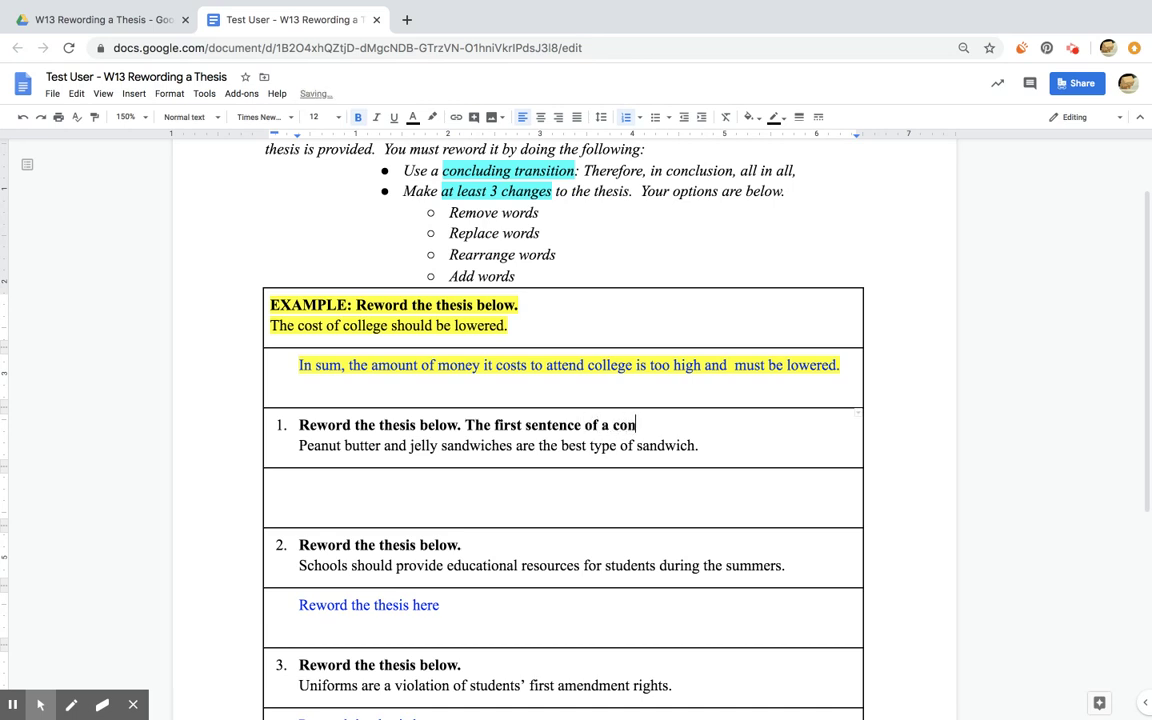
type("cluding parag")
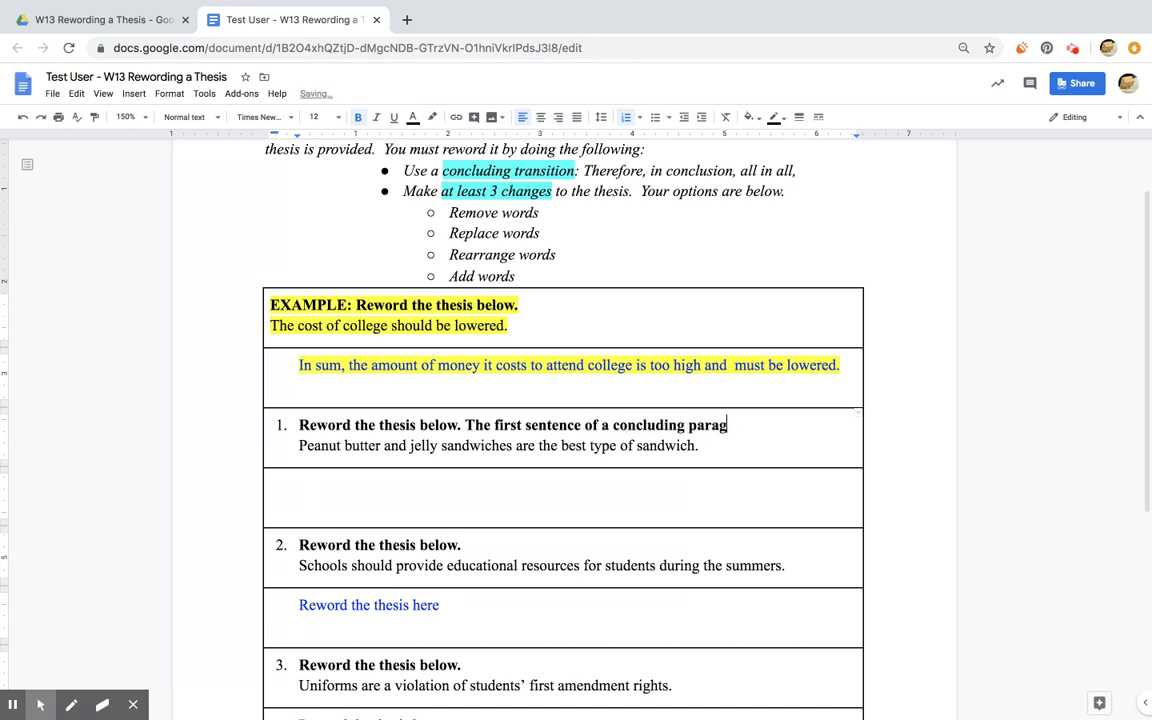
type("raph should b")
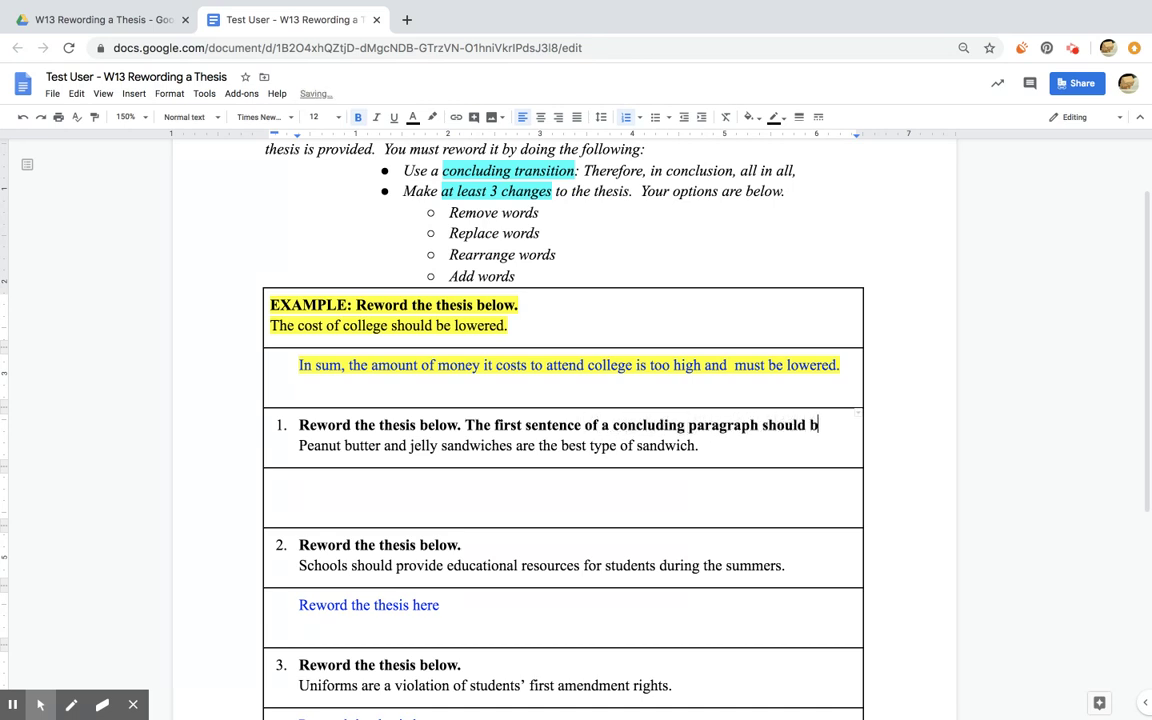
type("e a wwor")
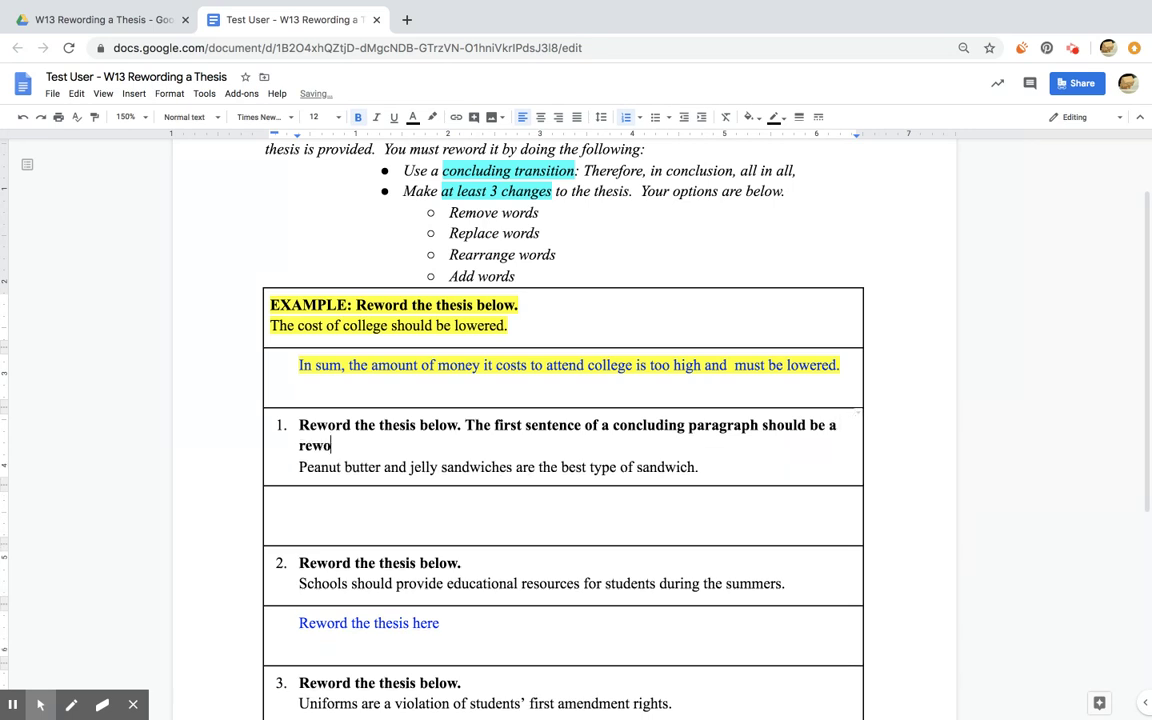
type("ded thesis.")
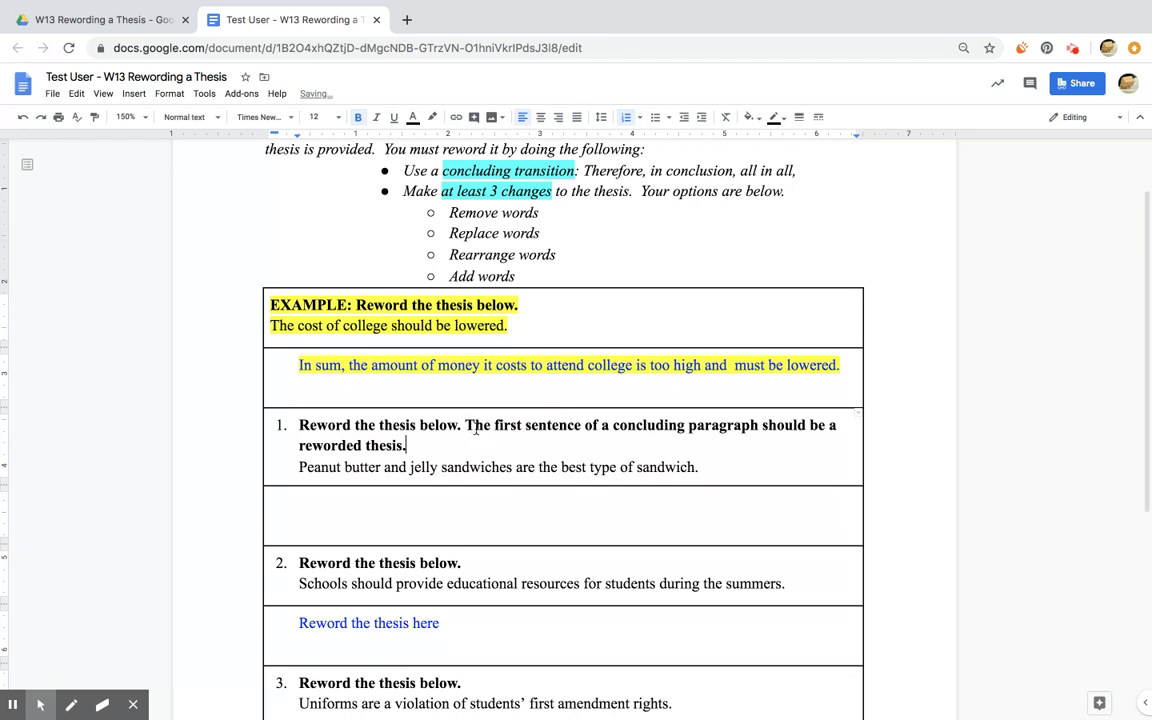
Give 'first sentence of a concluding paragraph' in question 1 a cyan highlight
left_click_drag(494, 425, 756, 420)
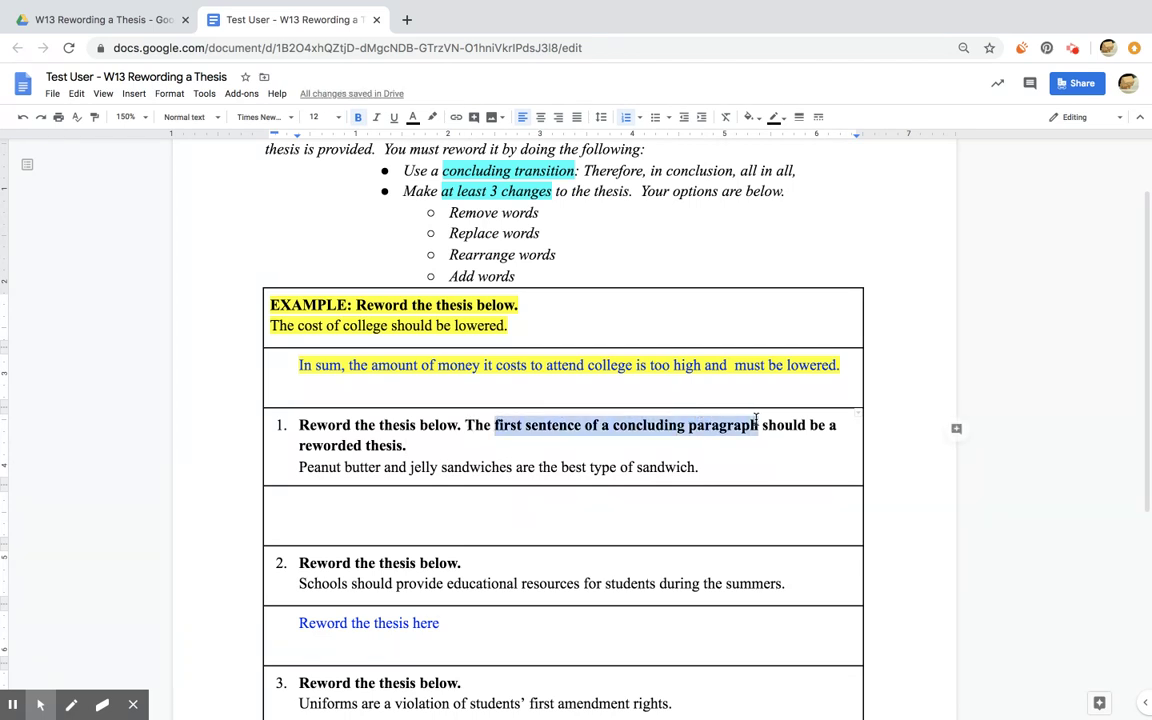
left_click(432, 117)
left_click(510, 176)
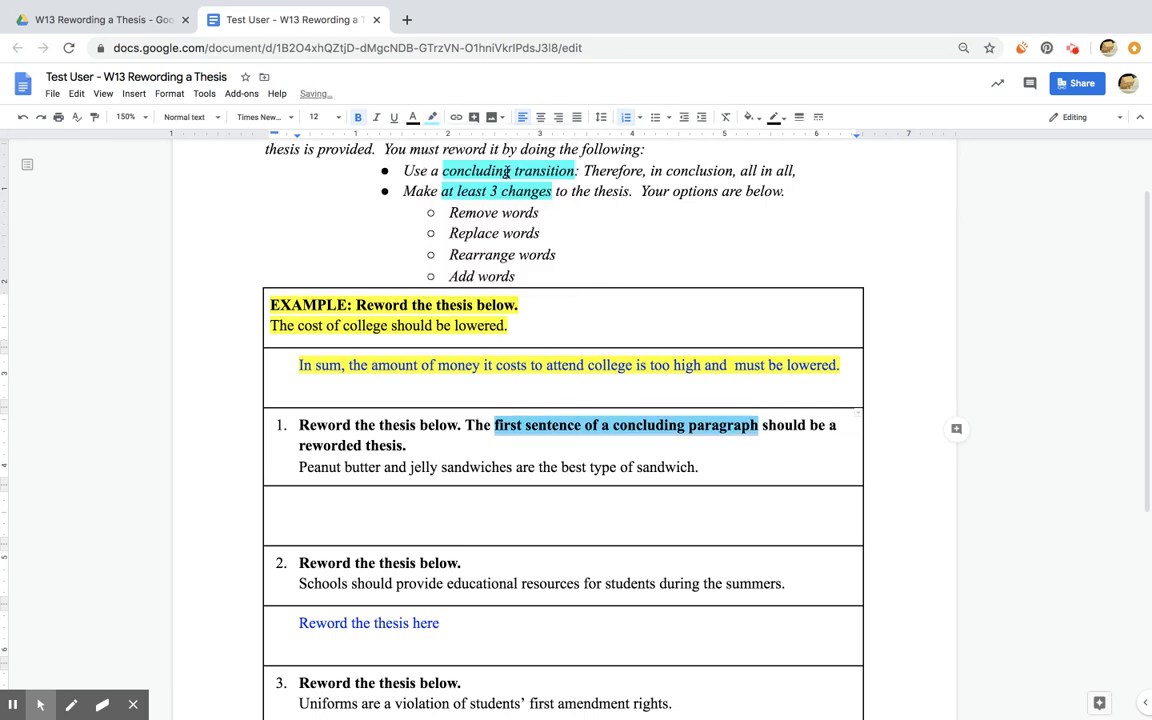
left_click(355, 499)
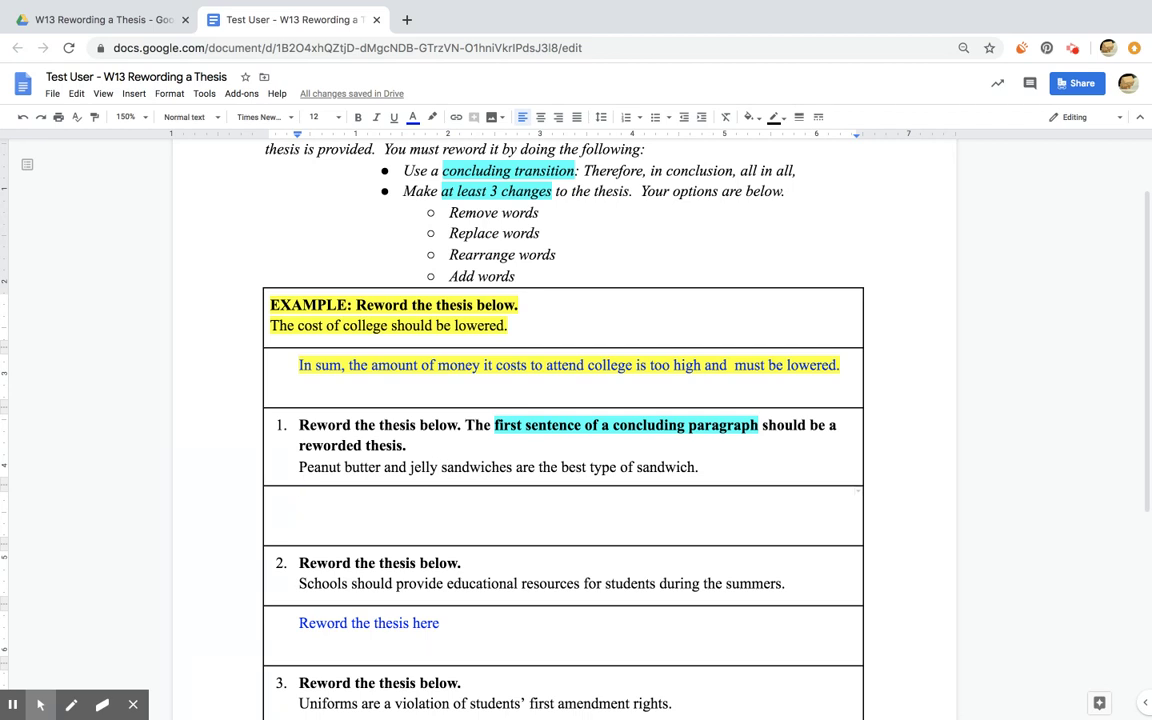
Answer question 1 with 'Therefore,' plus the pasted thesis sentence, lowercasing 'peanut'
type("Th")
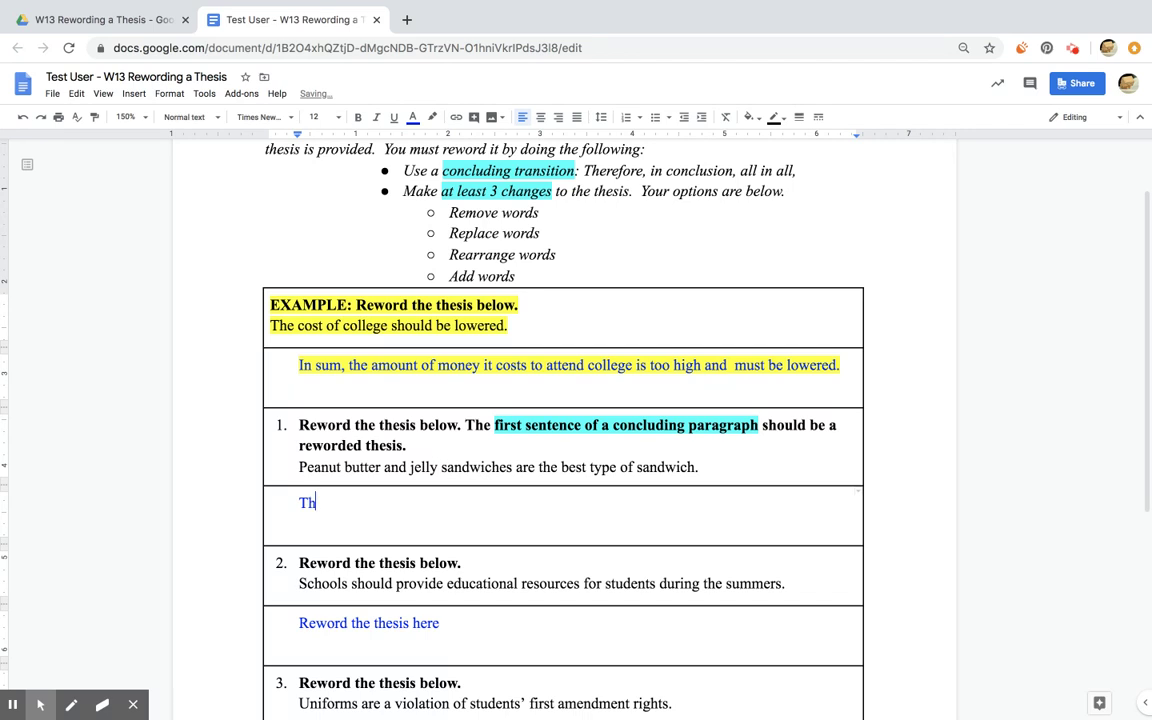
type("erefore,")
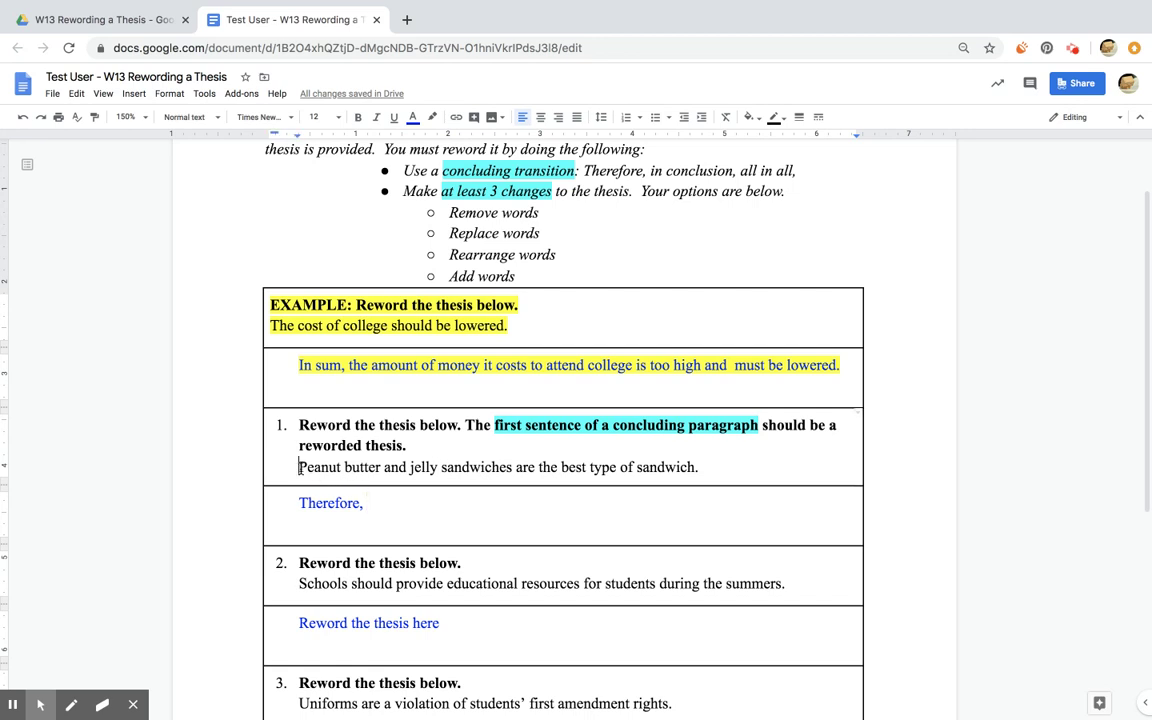
left_click_drag(298, 467, 700, 461)
key("ctrl+c")
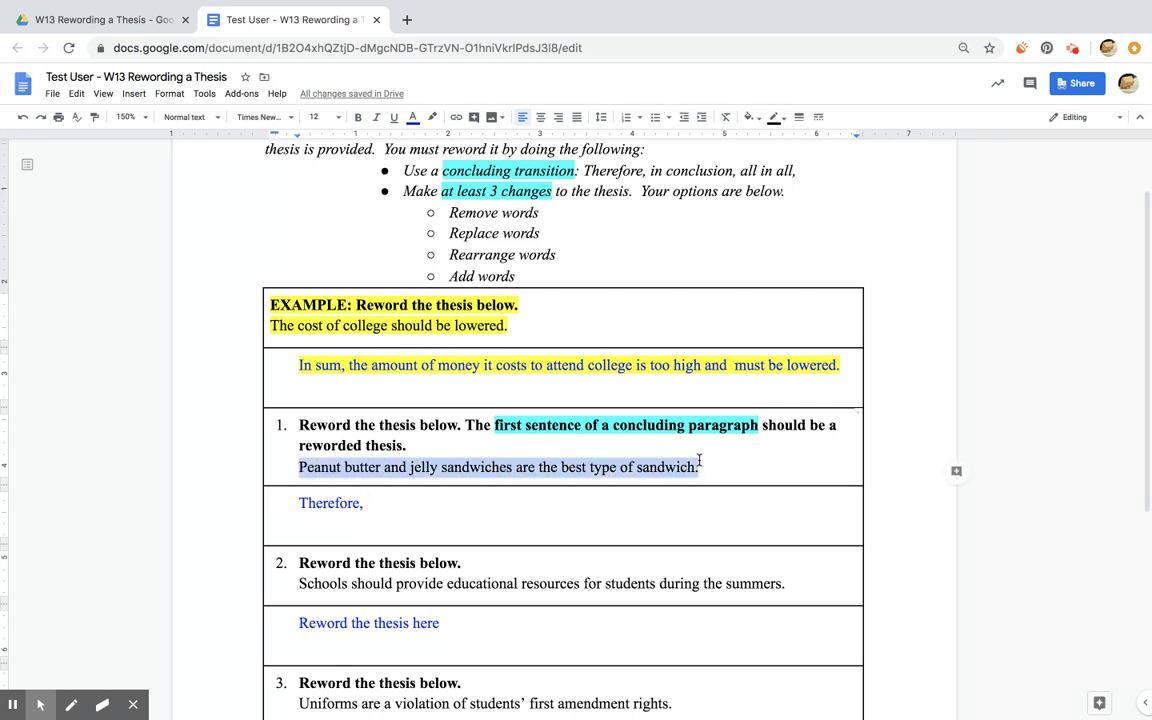
left_click(474, 513)
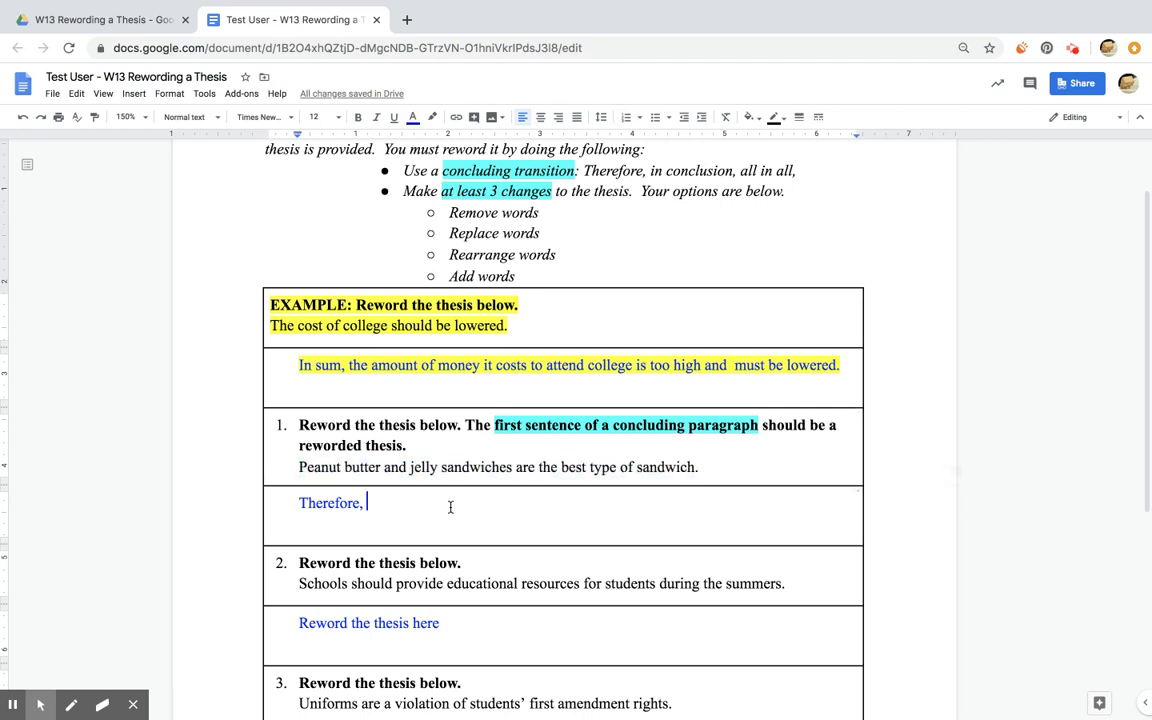
key("ctrl+v")
left_click(372, 503)
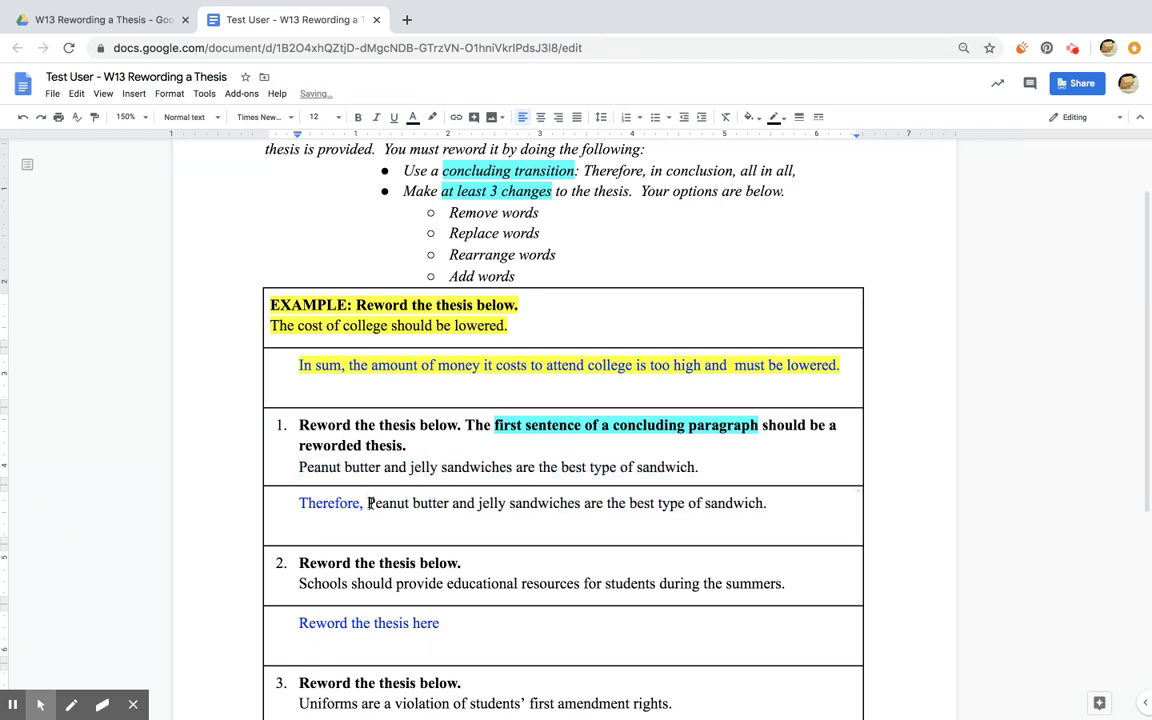
key("BackSpace")
type("p")
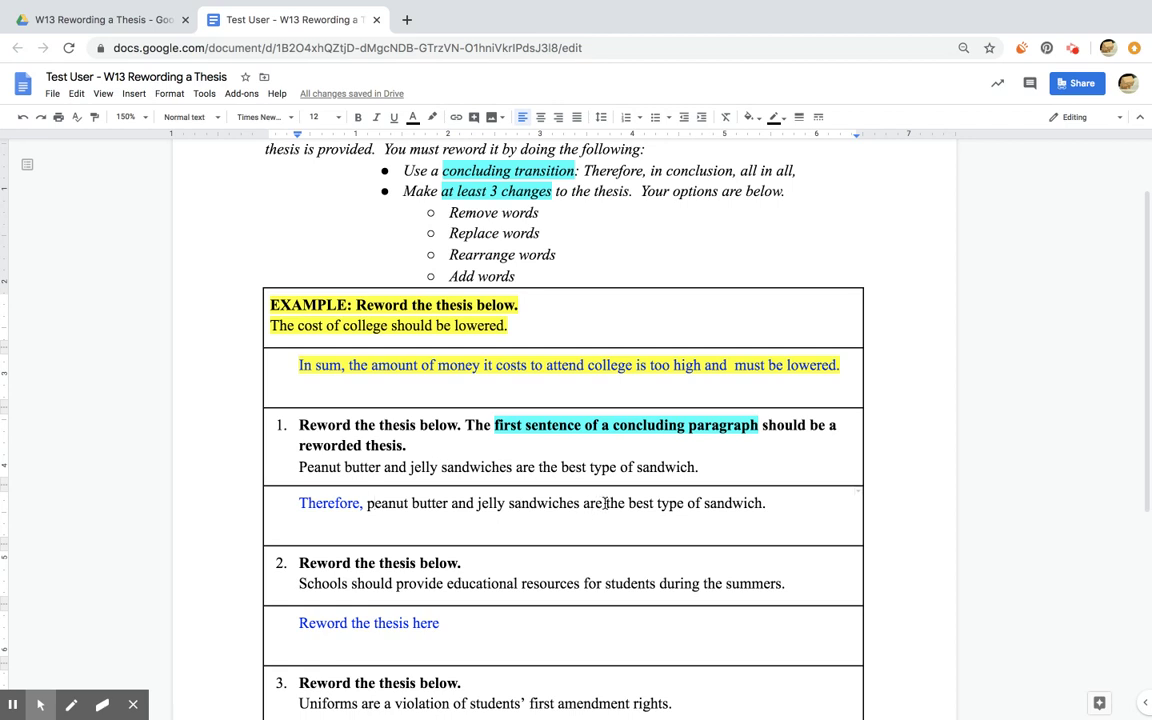
Reorder the answer to 'Therefore, the best type of sandwich is peanut butter and jelly.'
left_click_drag(605, 503, 368, 507)
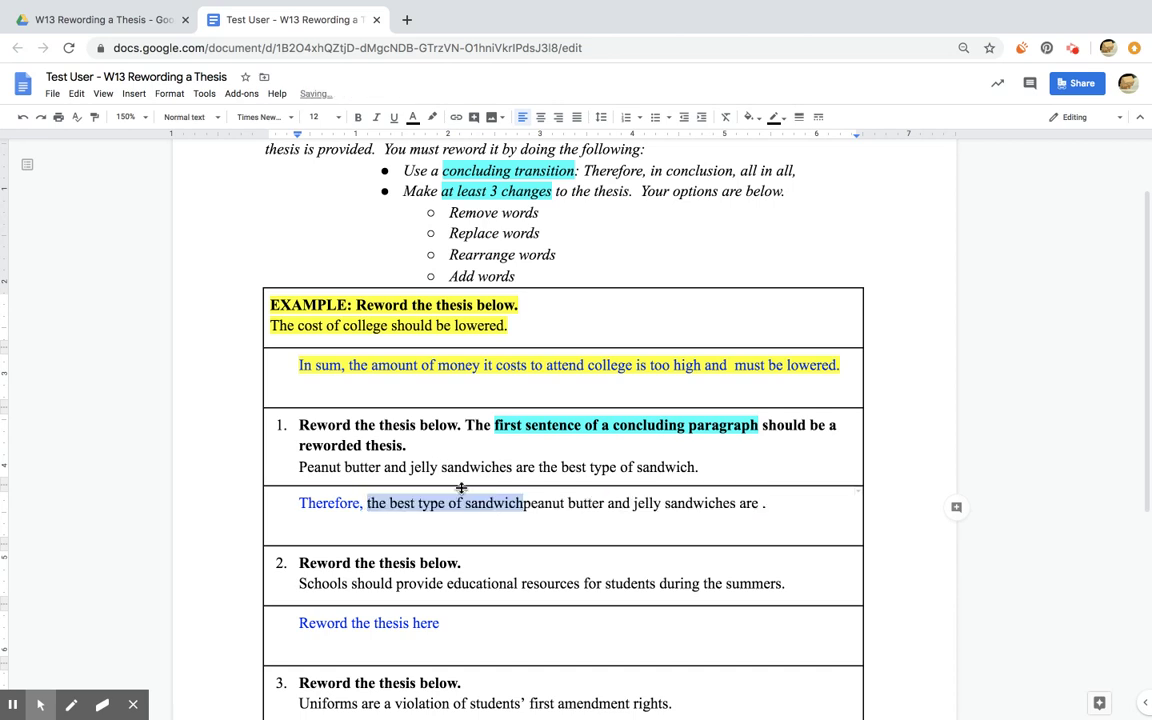
left_click(522, 503)
type("is")
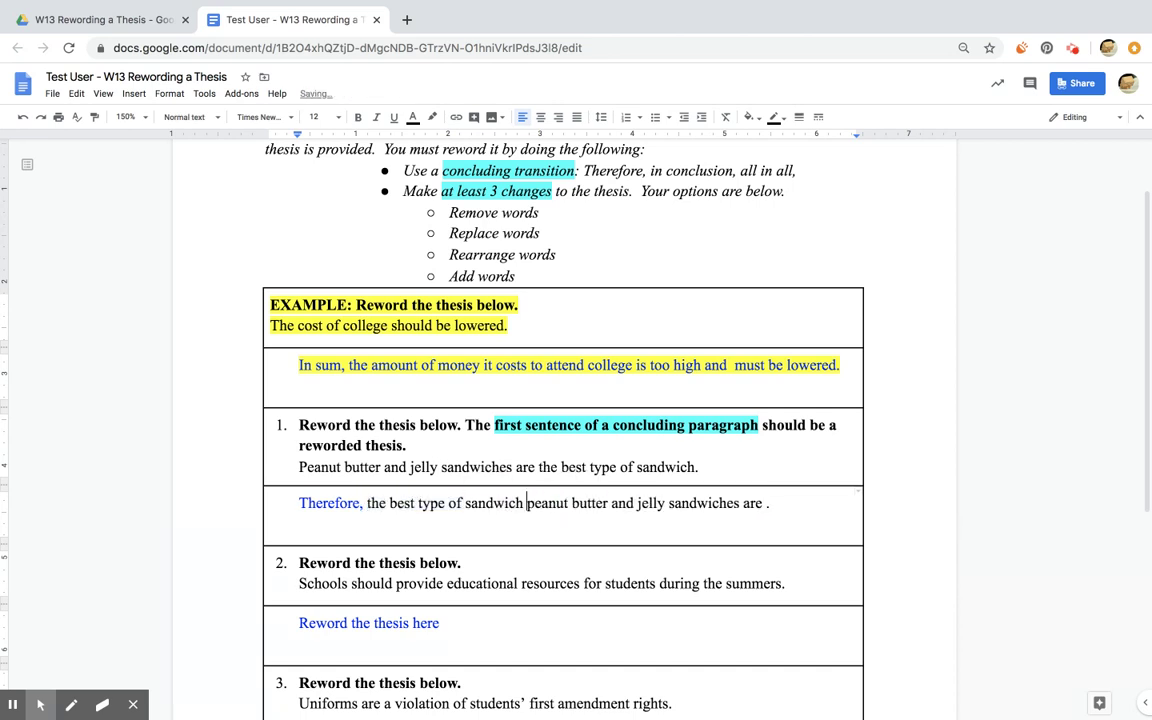
type(" a")
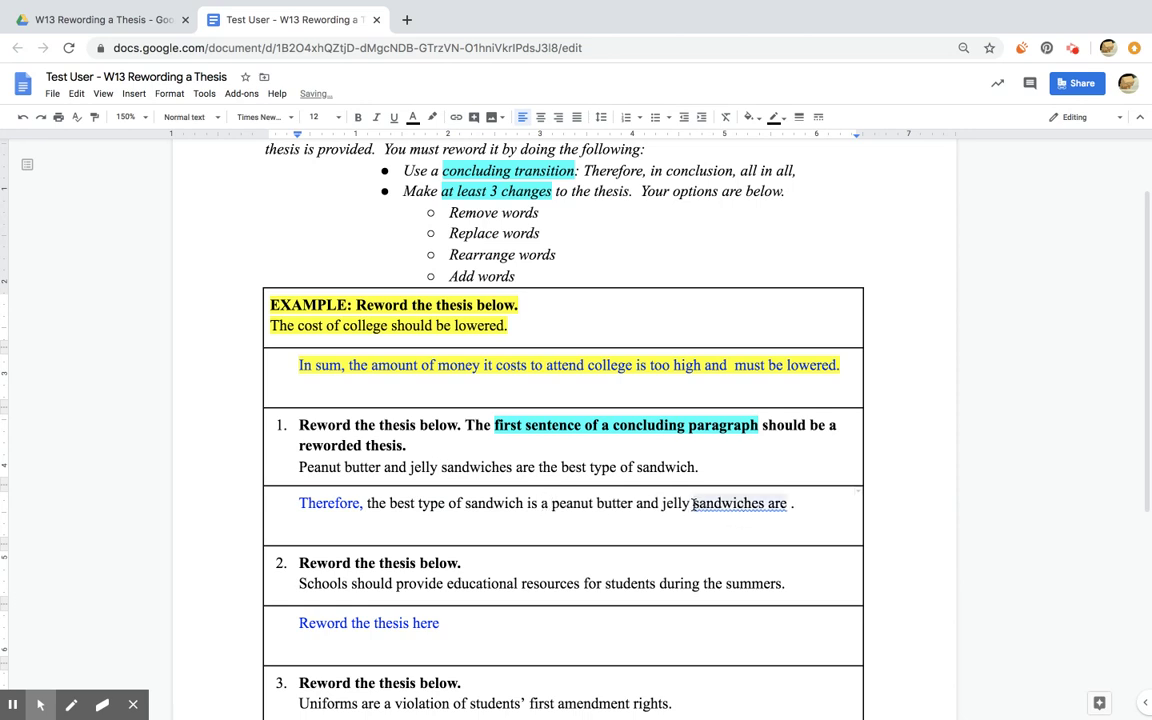
key("BackSpace")
key("BackSpace")
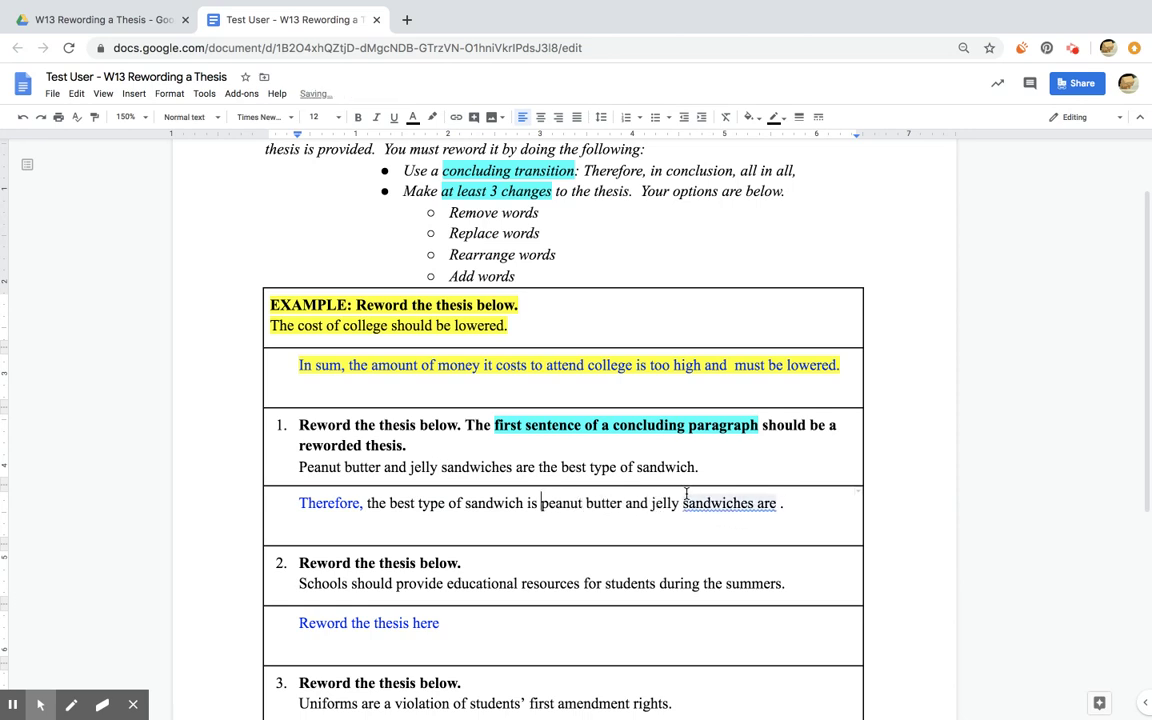
double_click(682, 503)
left_click_drag(682, 503, 782, 507)
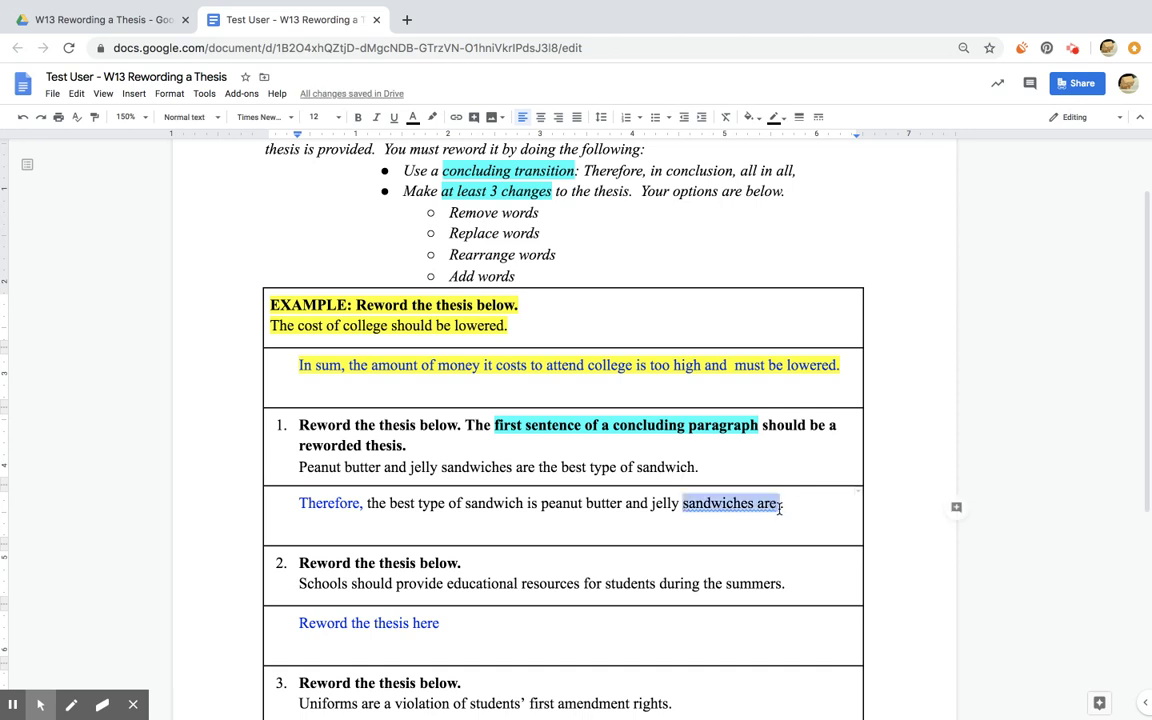
key("BackSpace")
key("BackSpace")
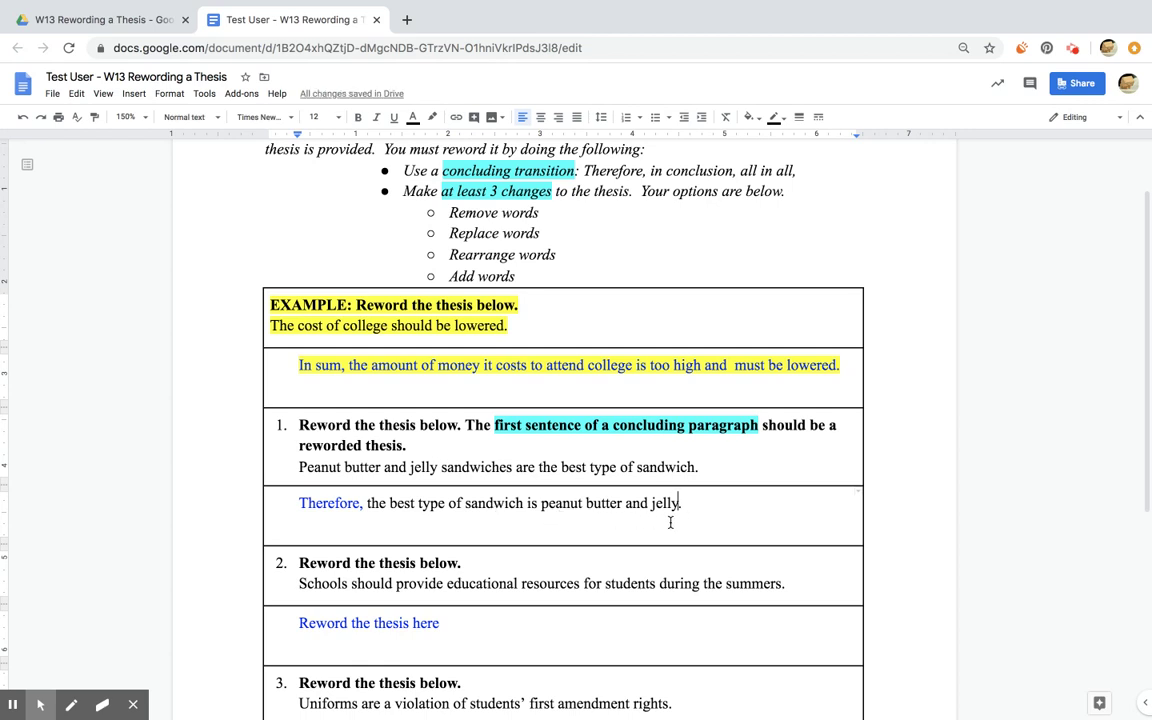
Replace 'best type of' with 'most delicious' in question 1's answer
double_click(399, 506)
type("most d")
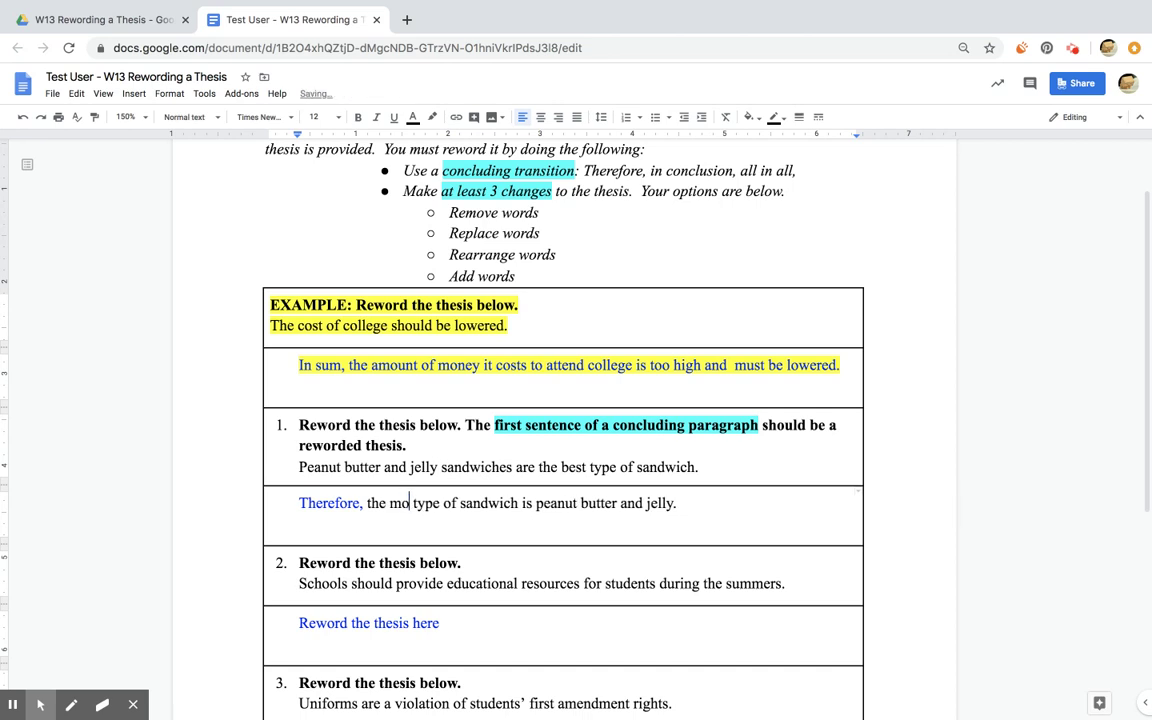
type("elic")
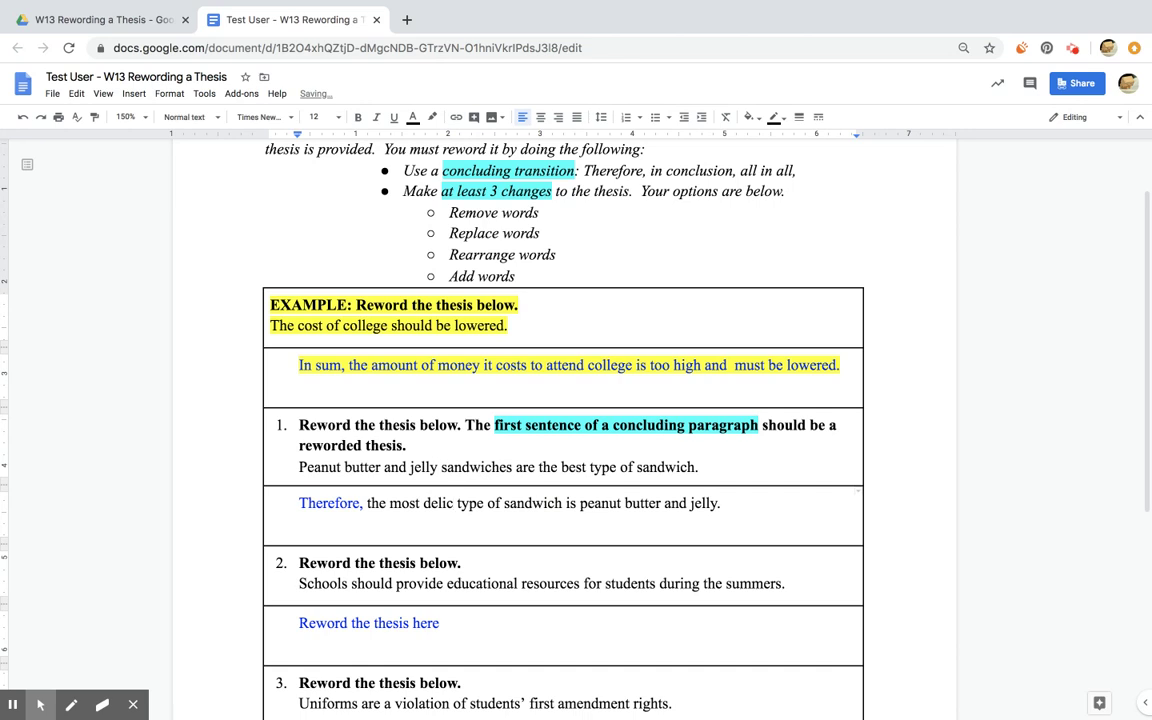
type("ious")
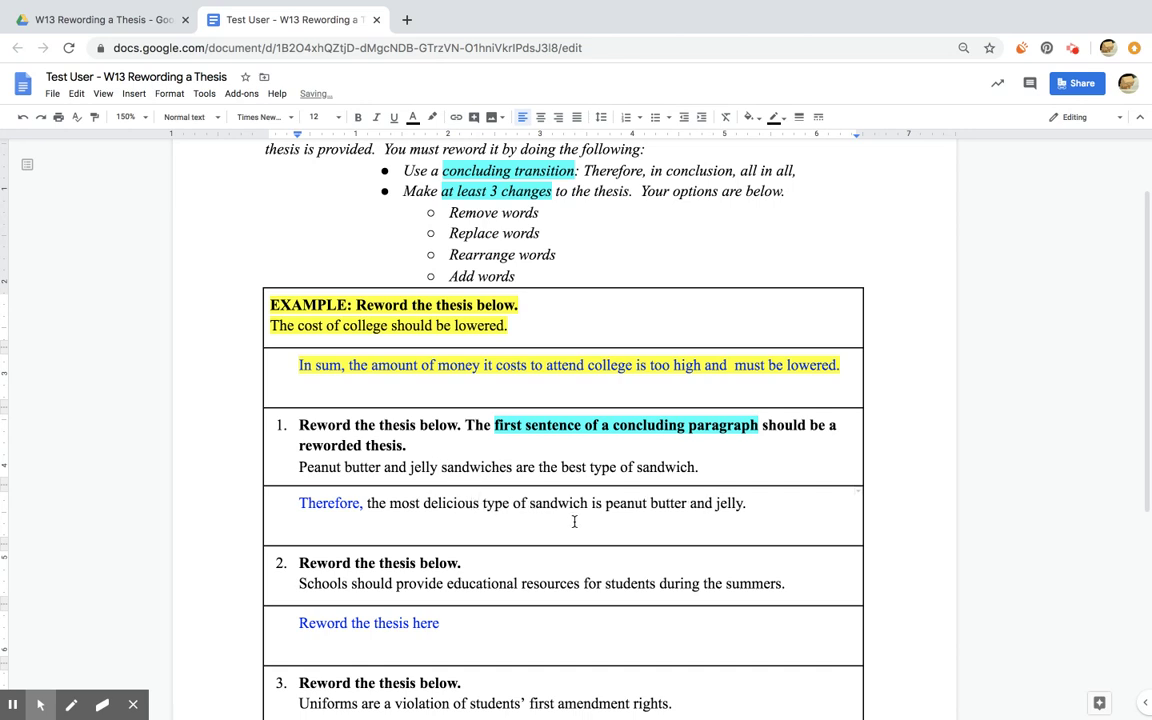
left_click(573, 518)
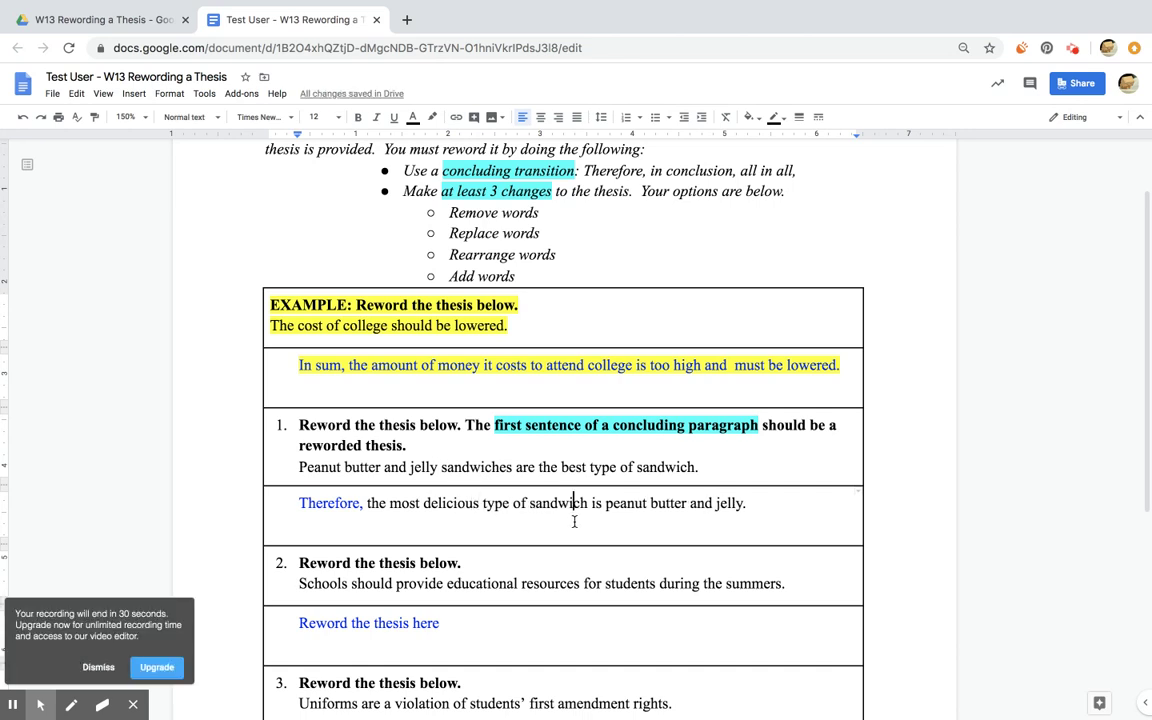
left_click(761, 504)
left_click_drag(483, 503, 531, 503)
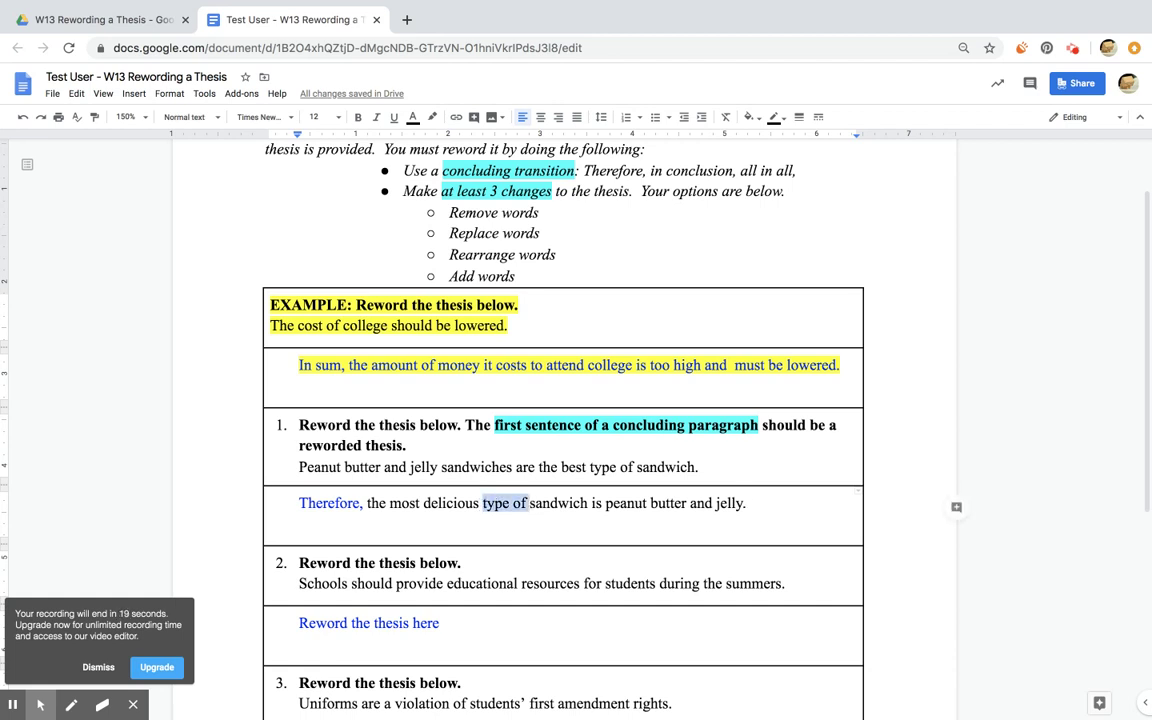
key("BackSpace")
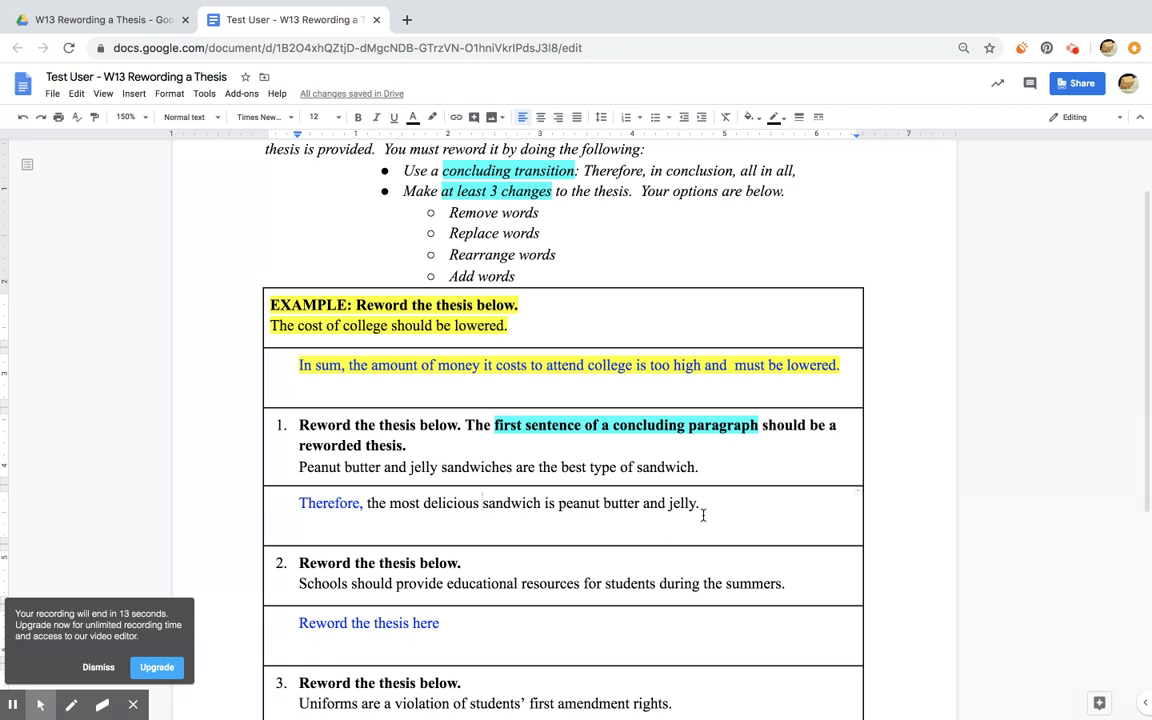
Colour the whole answer sentence blue
left_click_drag(712, 501, 290, 506)
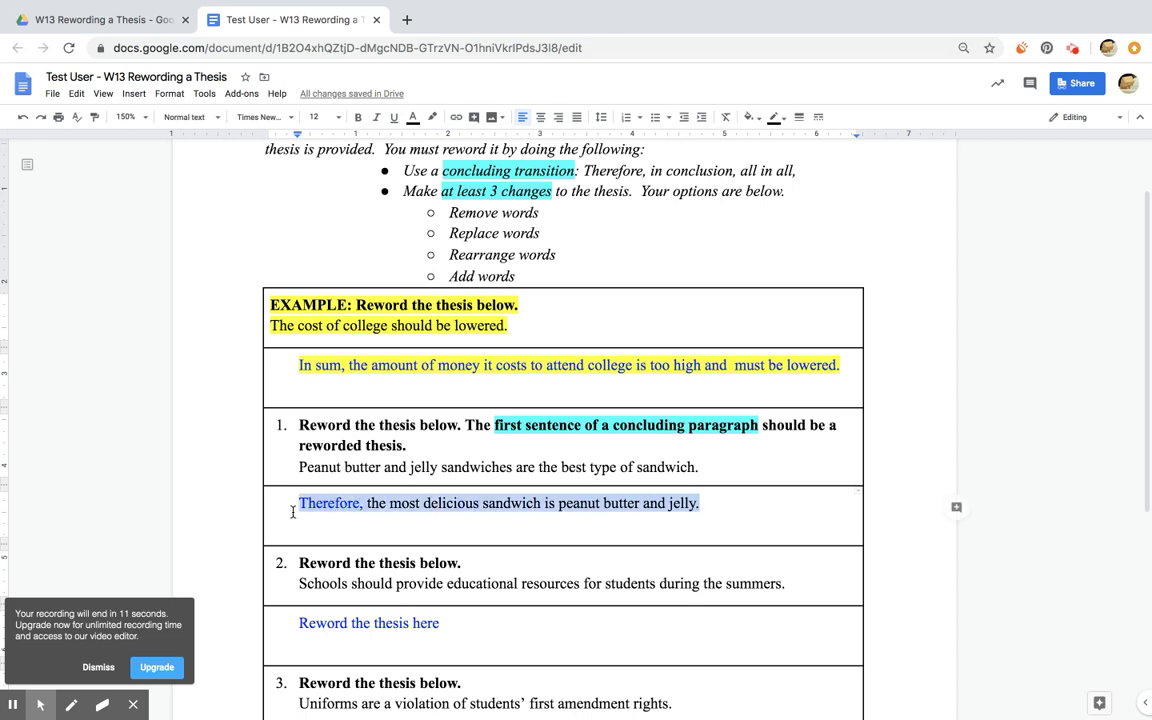
left_click(415, 119)
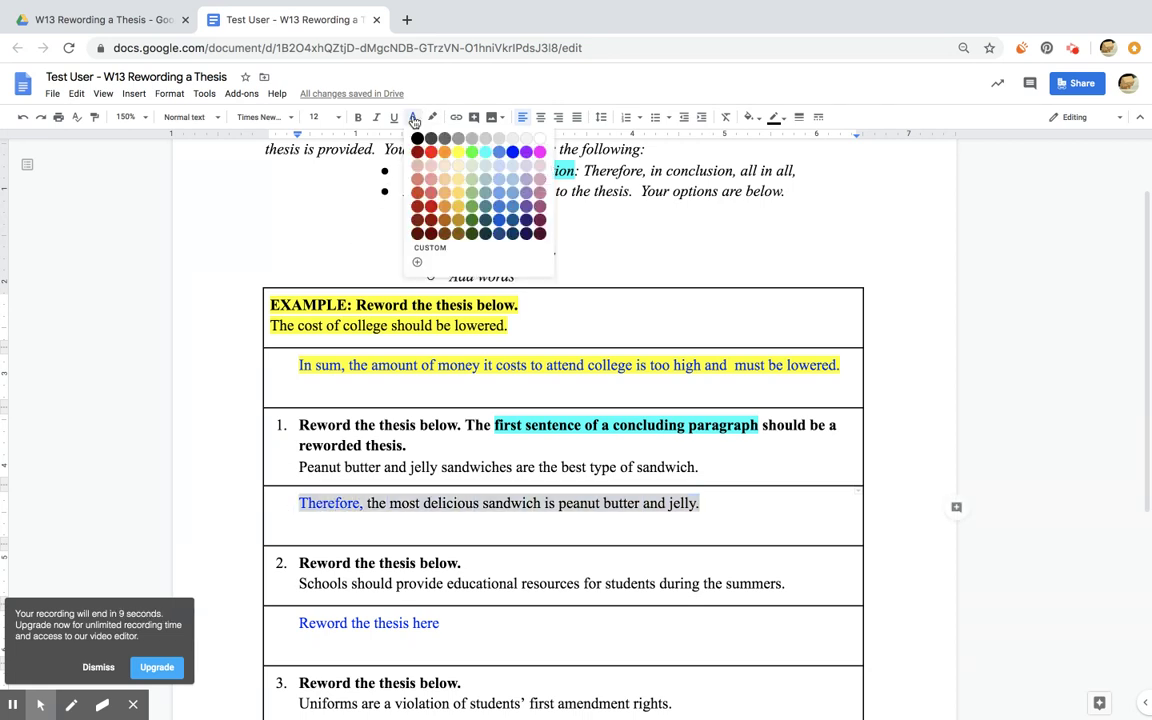
left_click(464, 142)
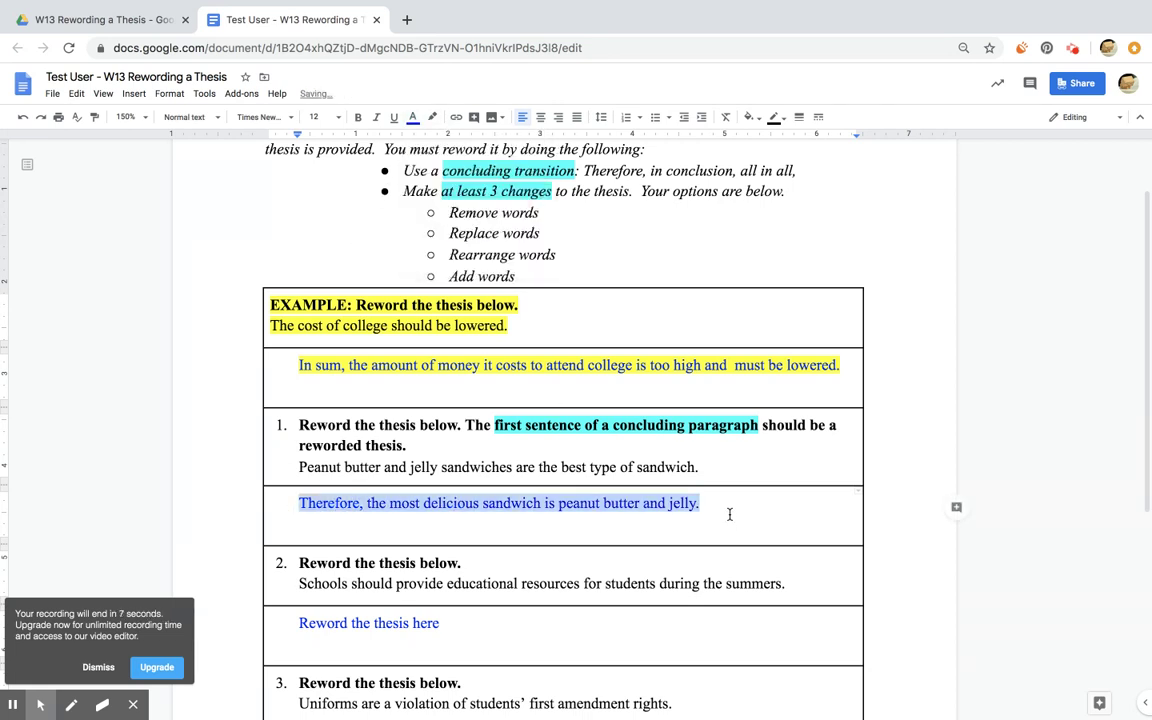